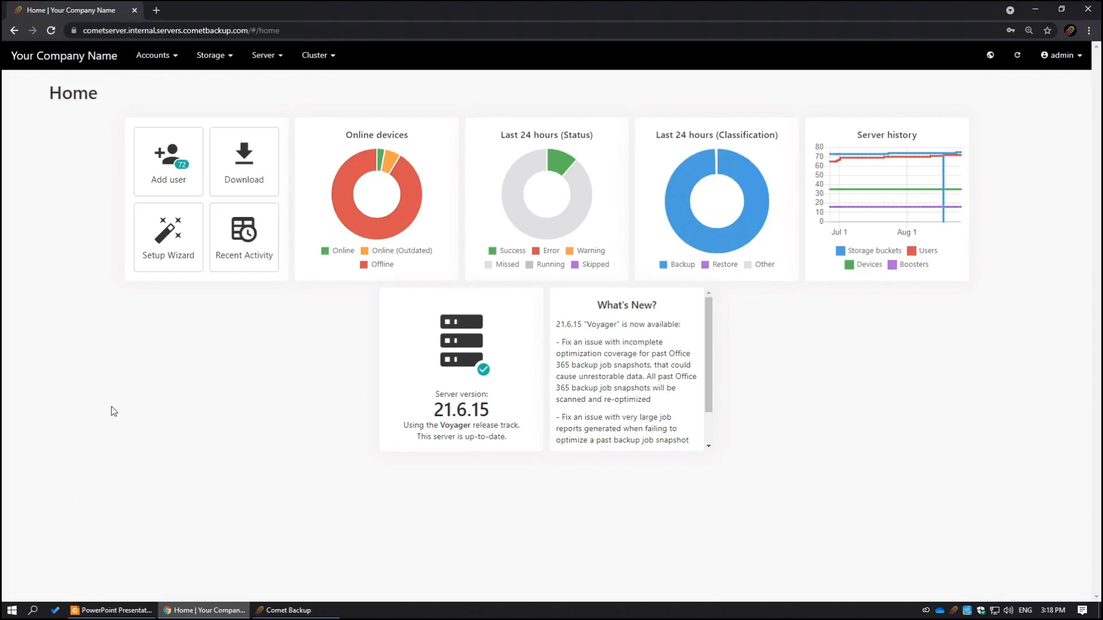
Try creating a user with a randomly generated account password and Wasabi storage as the first Storage Vault, without adding the account.
left_click(159, 172)
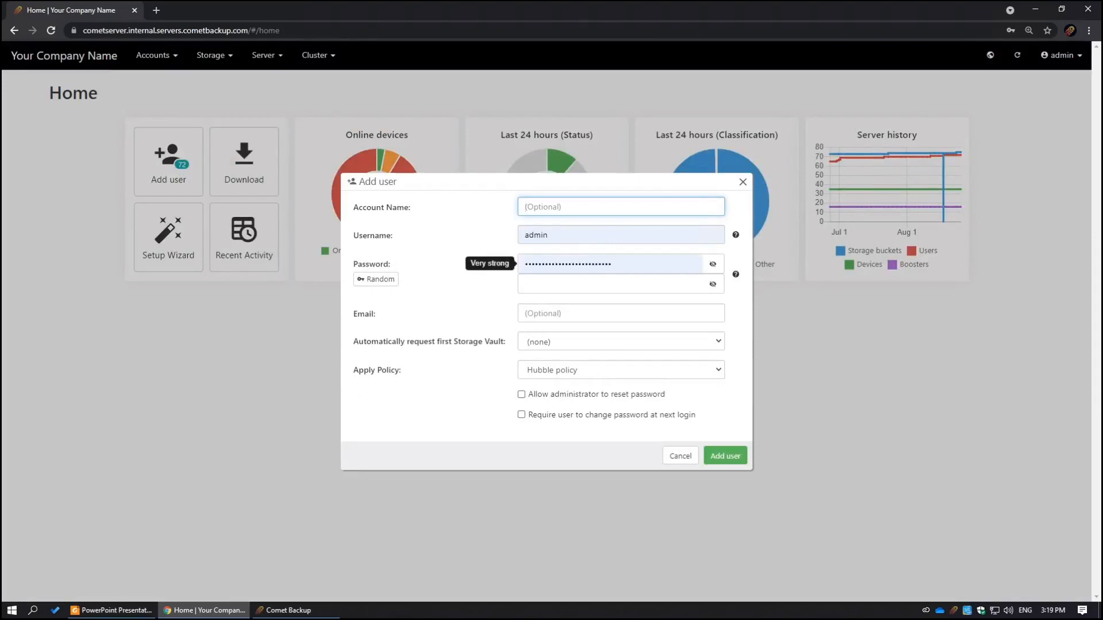
left_click(376, 279)
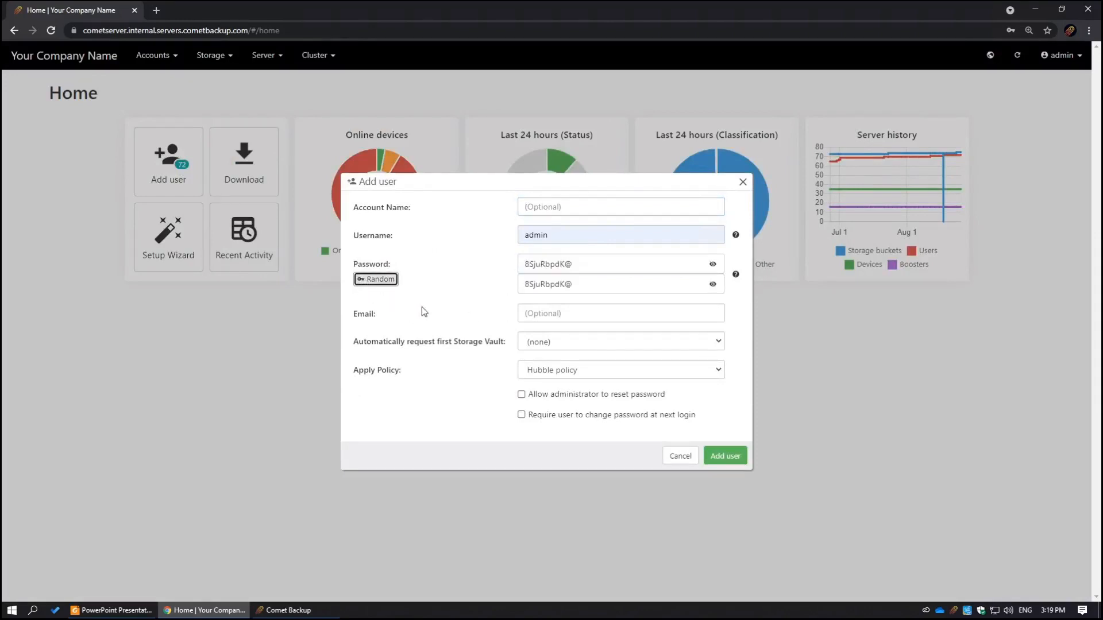
left_click(565, 314)
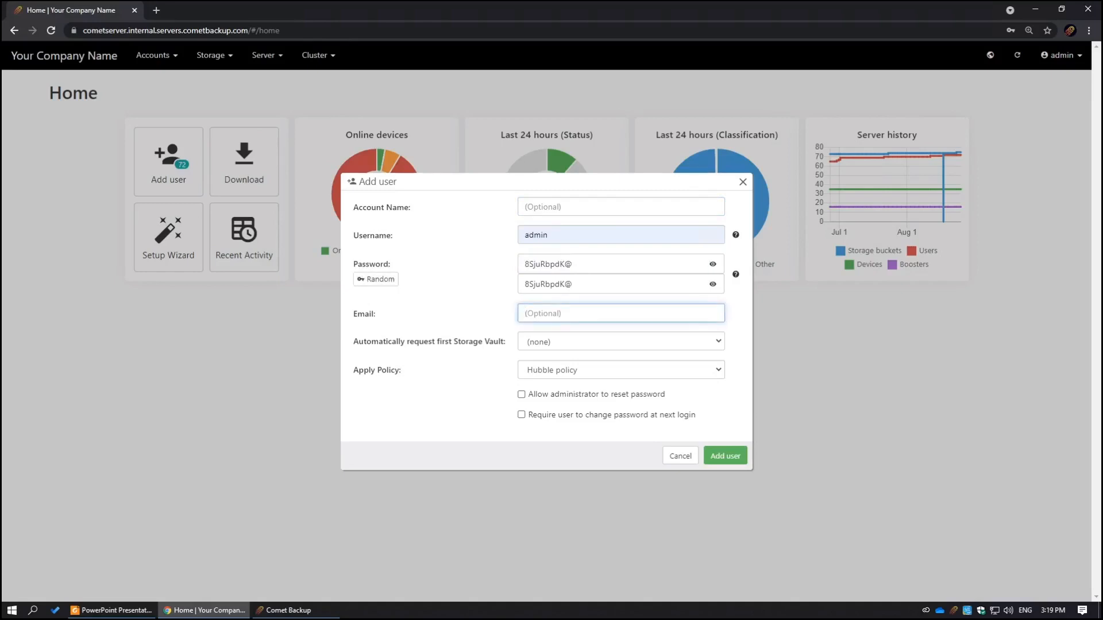
left_click(559, 343)
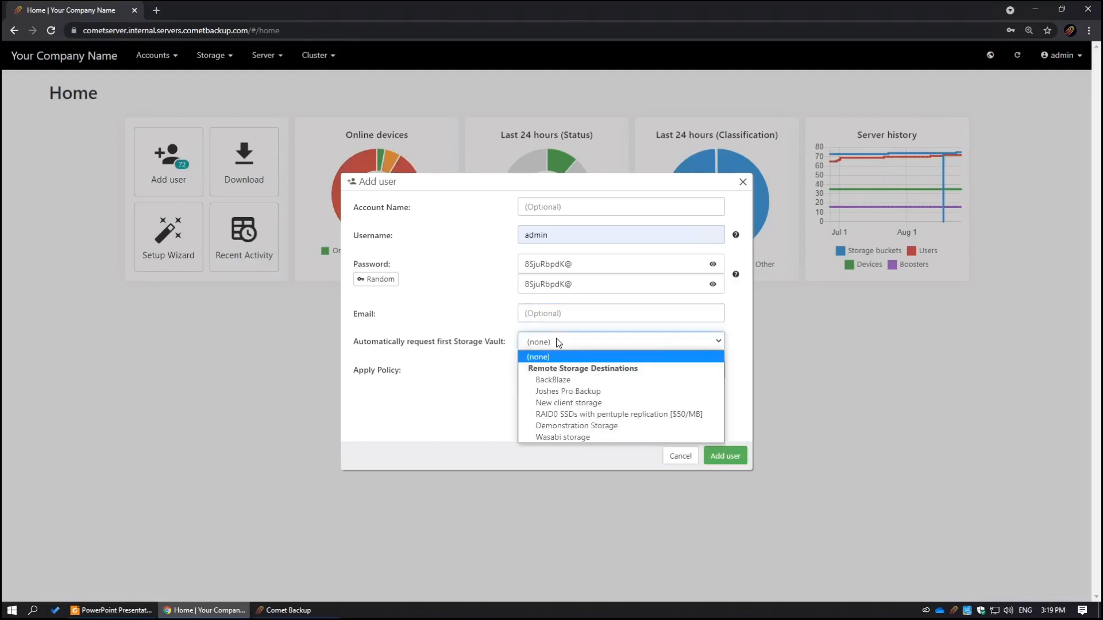
left_click(577, 437)
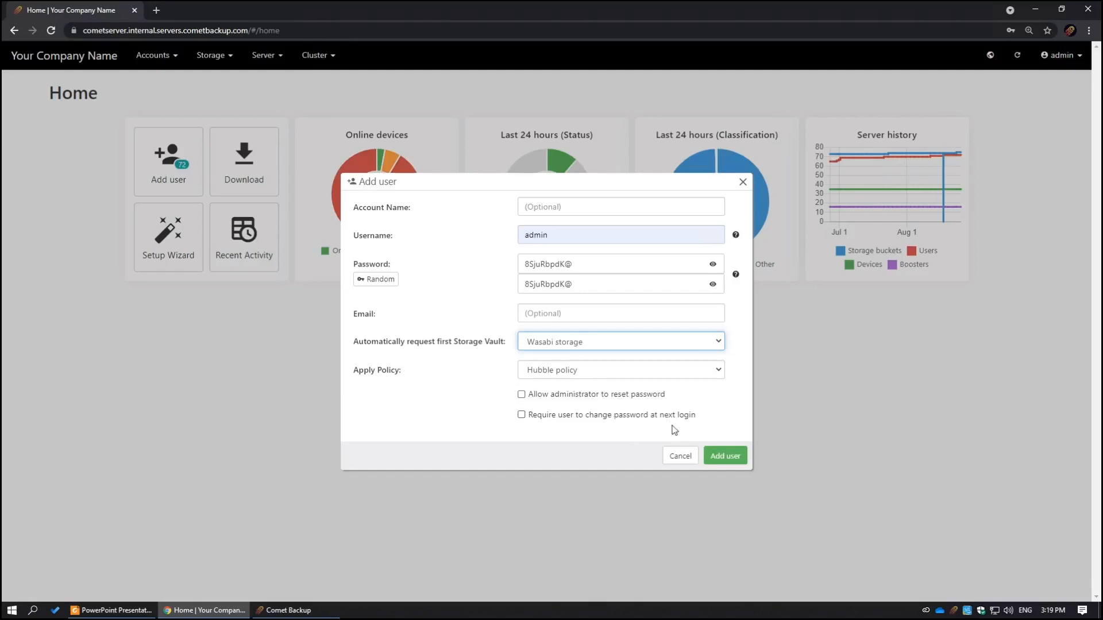
left_click(681, 458)
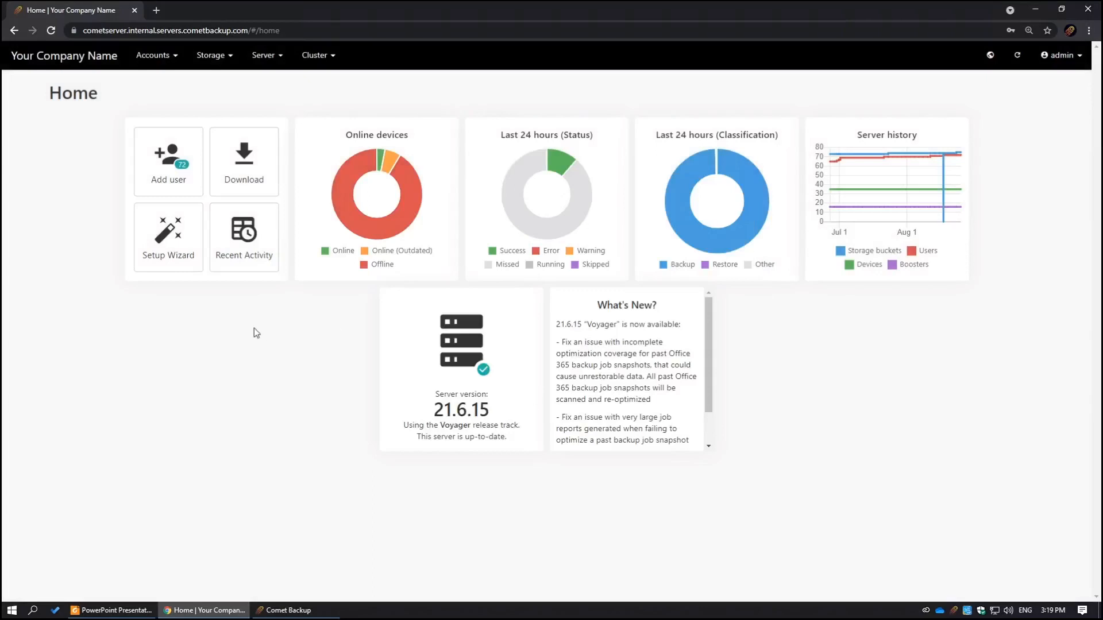
View the client software downloads for Windows, Linux and macOS, and return to the home page.
left_click(268, 188)
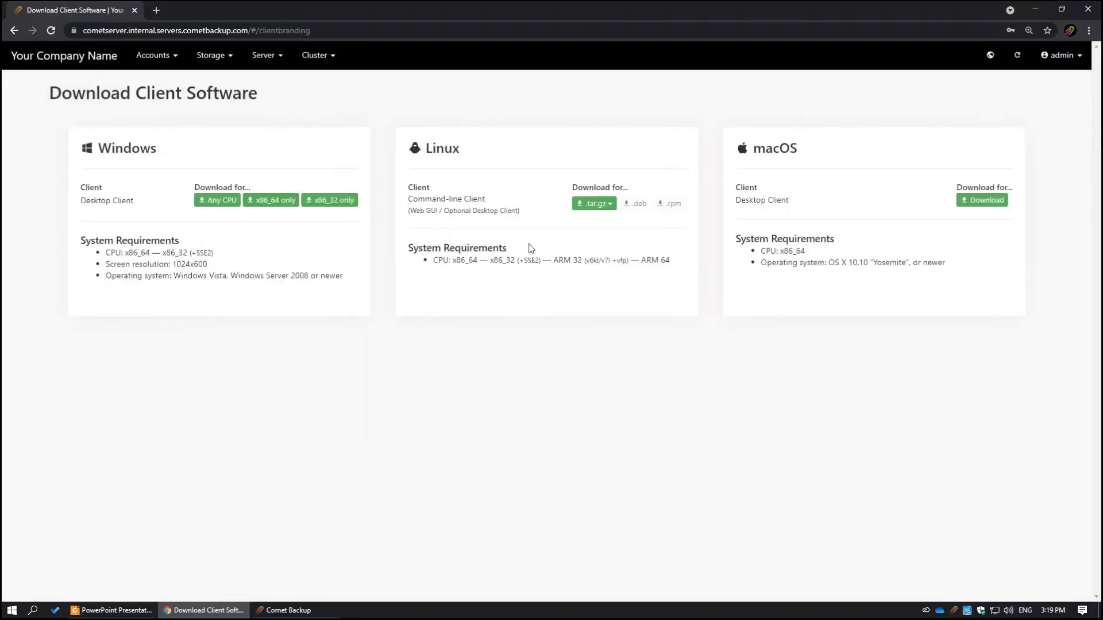
left_click(70, 68)
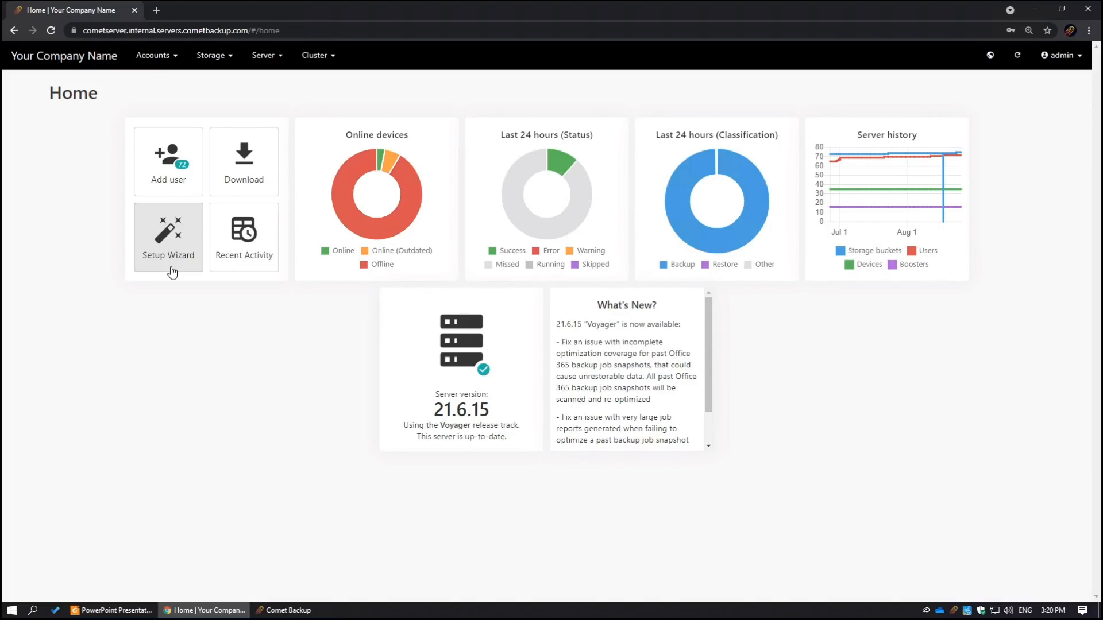
Open the user account named "Account Name e.g." from the second page of the users list.
left_click(158, 68)
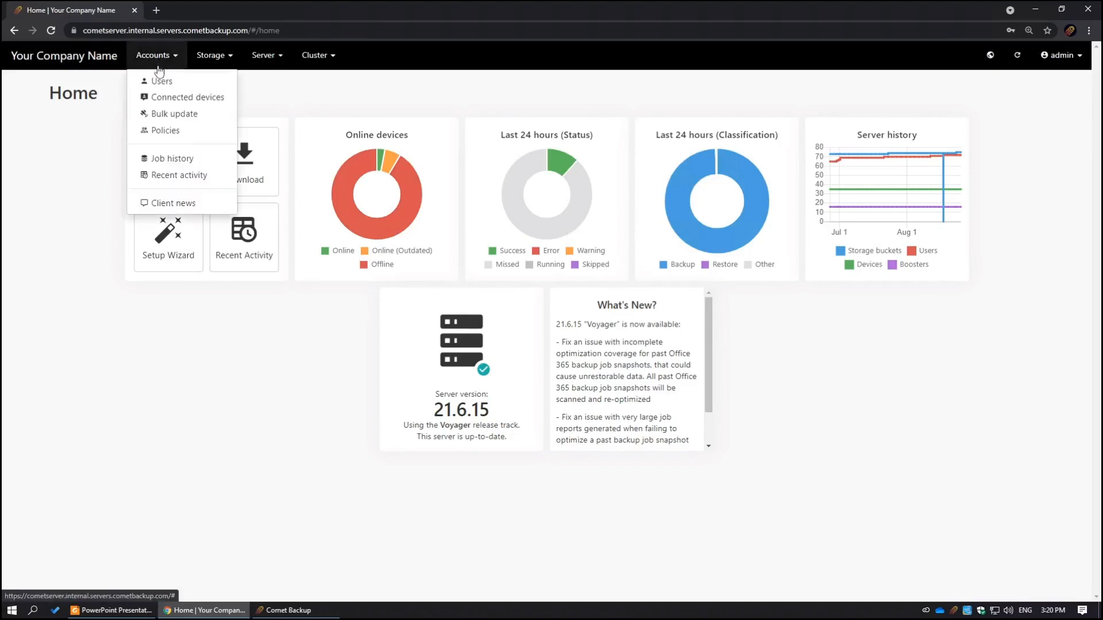
left_click(160, 81)
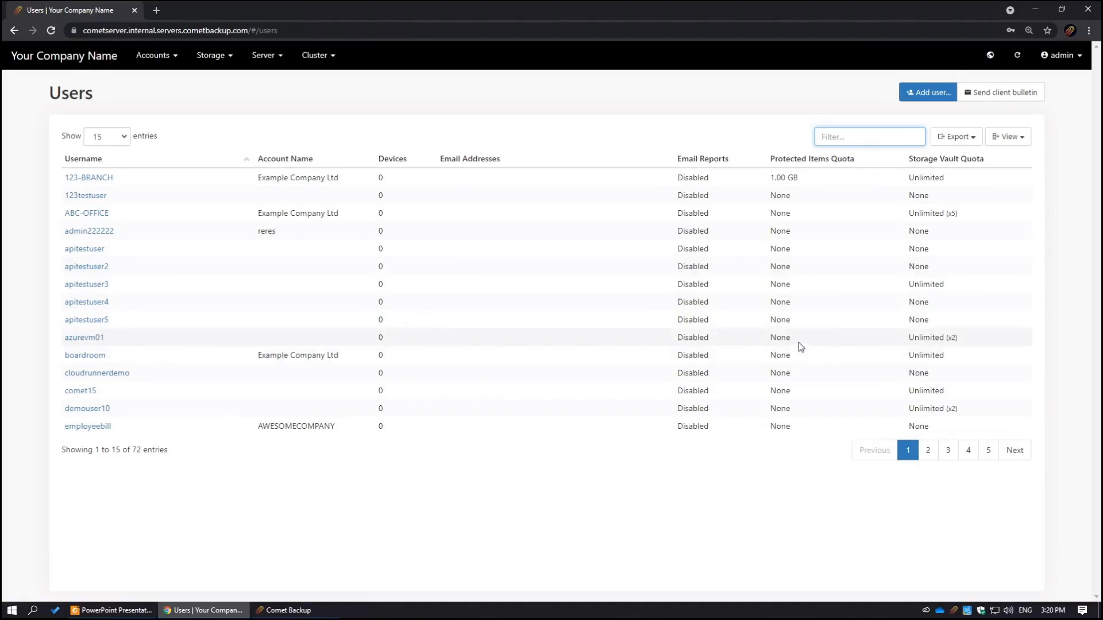
left_click(927, 451)
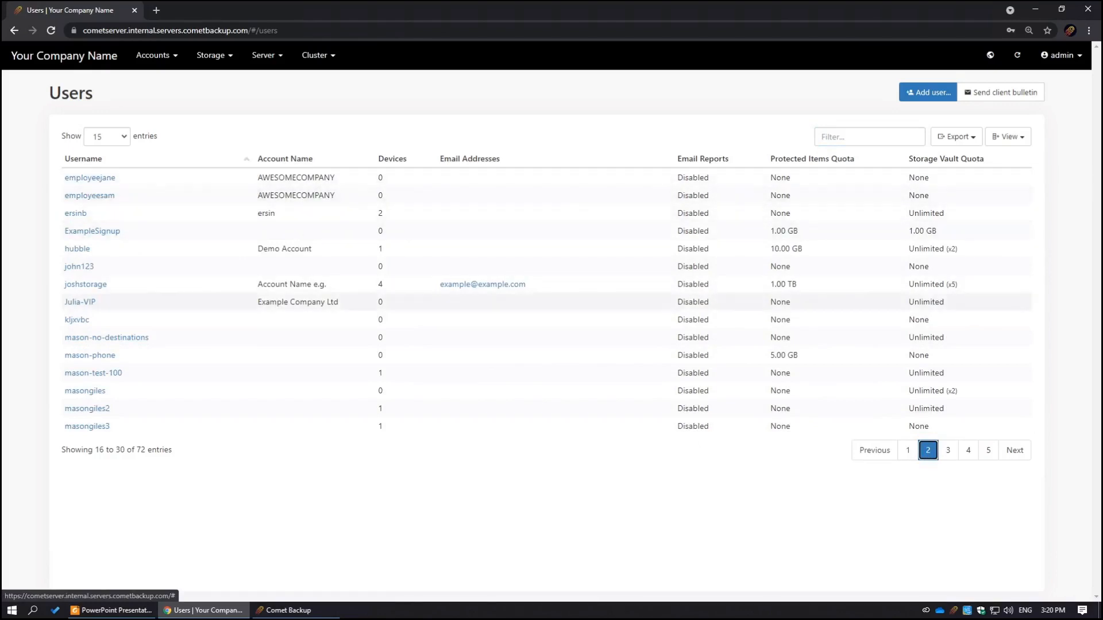
left_click(87, 286)
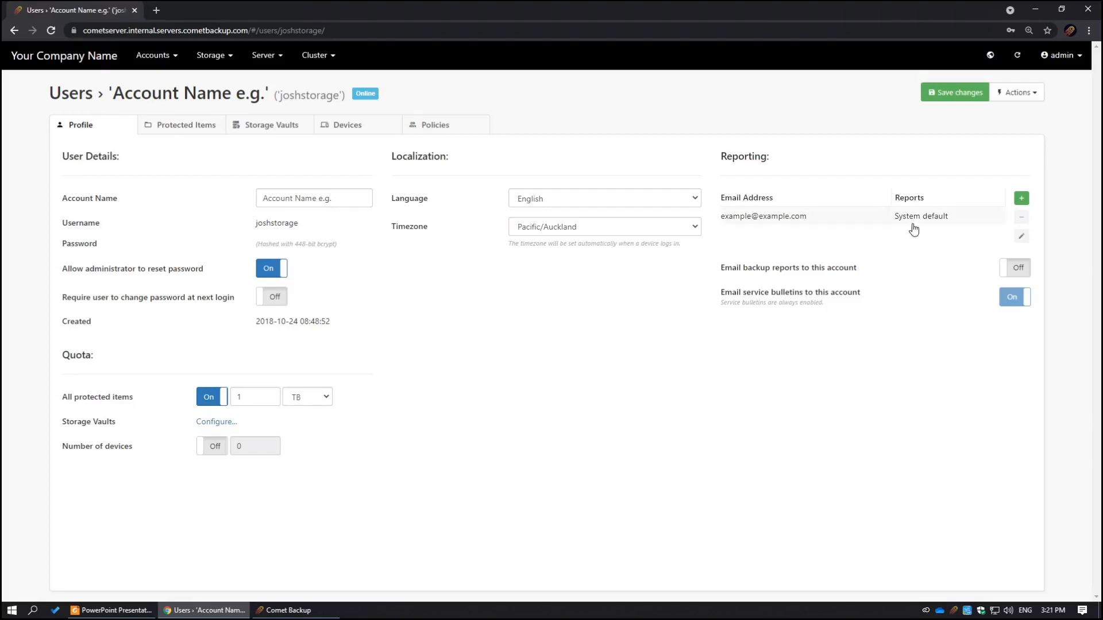
Try a custom immediate job notification report with two Username filter rules for the account's reporting email, and discard it.
left_click(944, 219)
left_click(1022, 239)
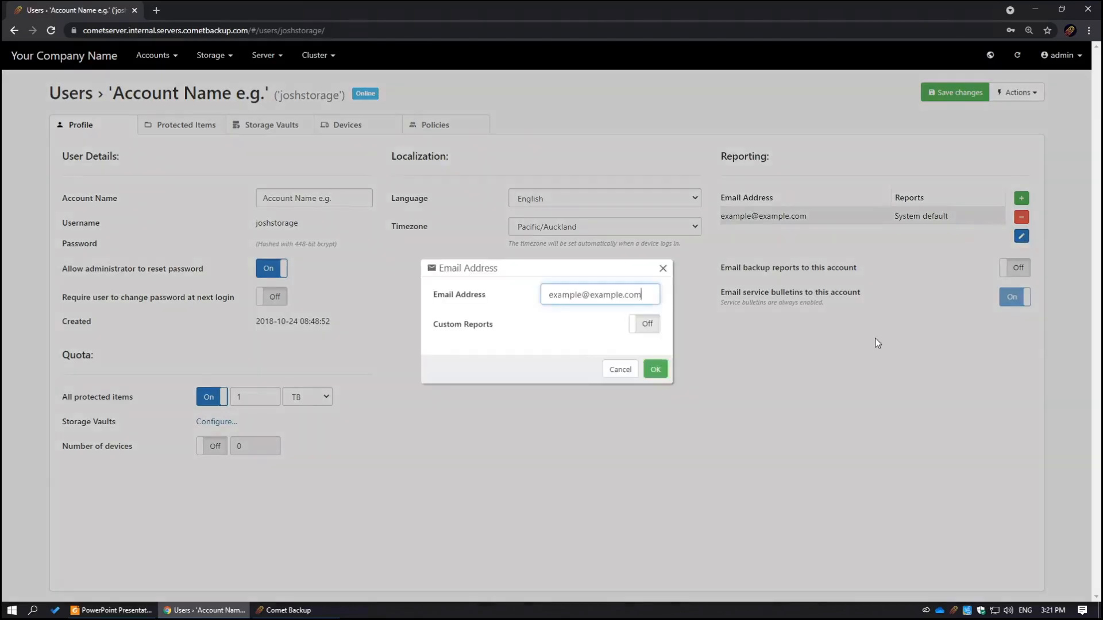
left_click(646, 323)
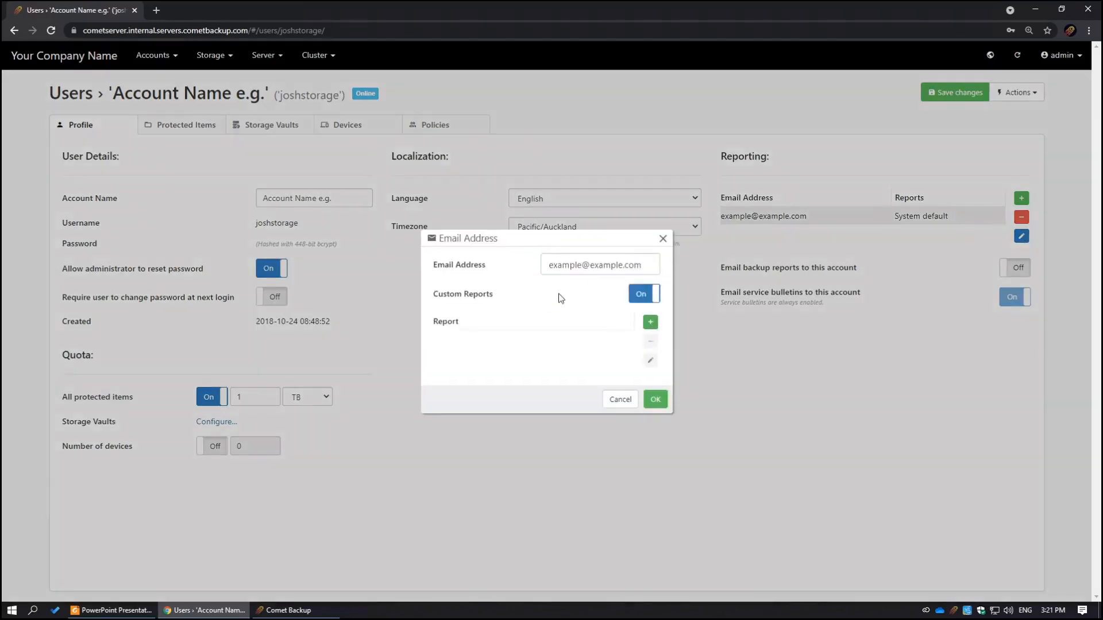
left_click(649, 322)
left_click(707, 342)
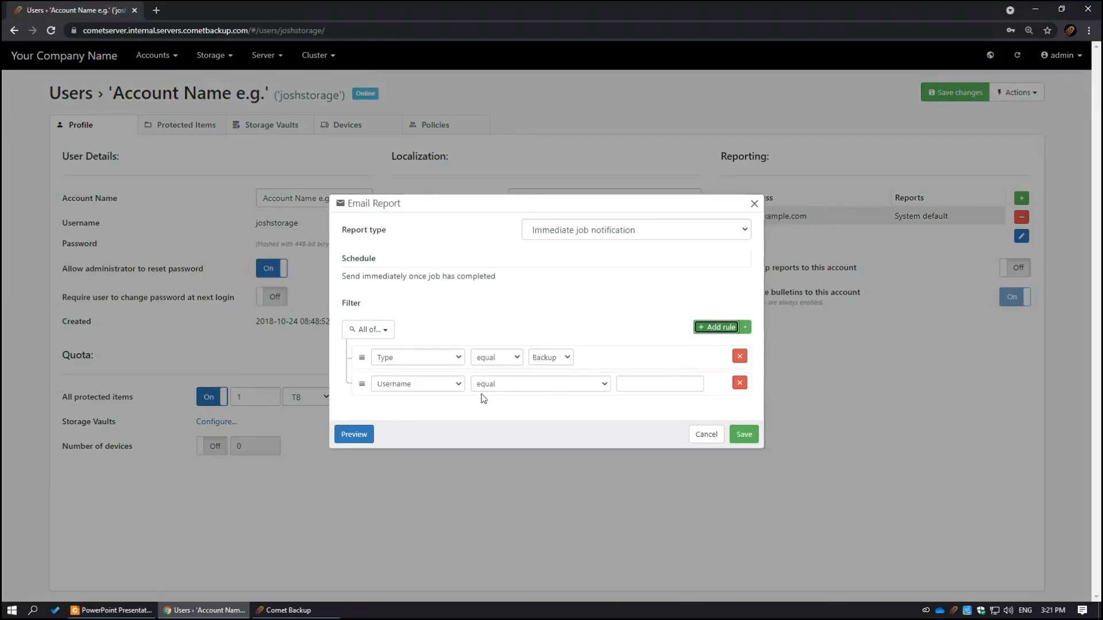
left_click(434, 387)
left_click(516, 388)
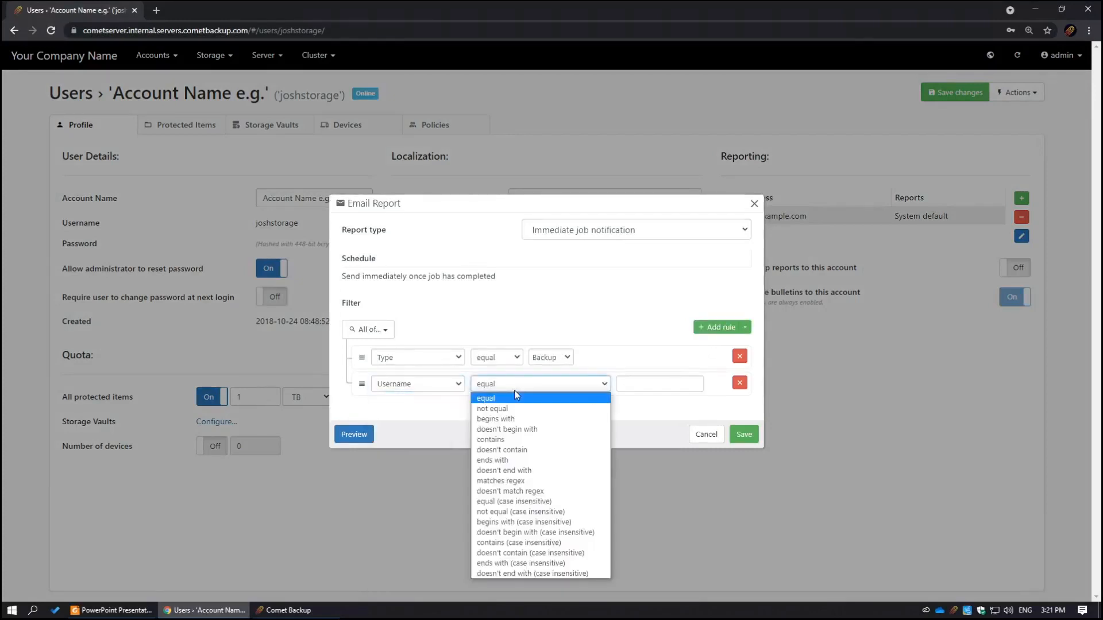
left_click(716, 326)
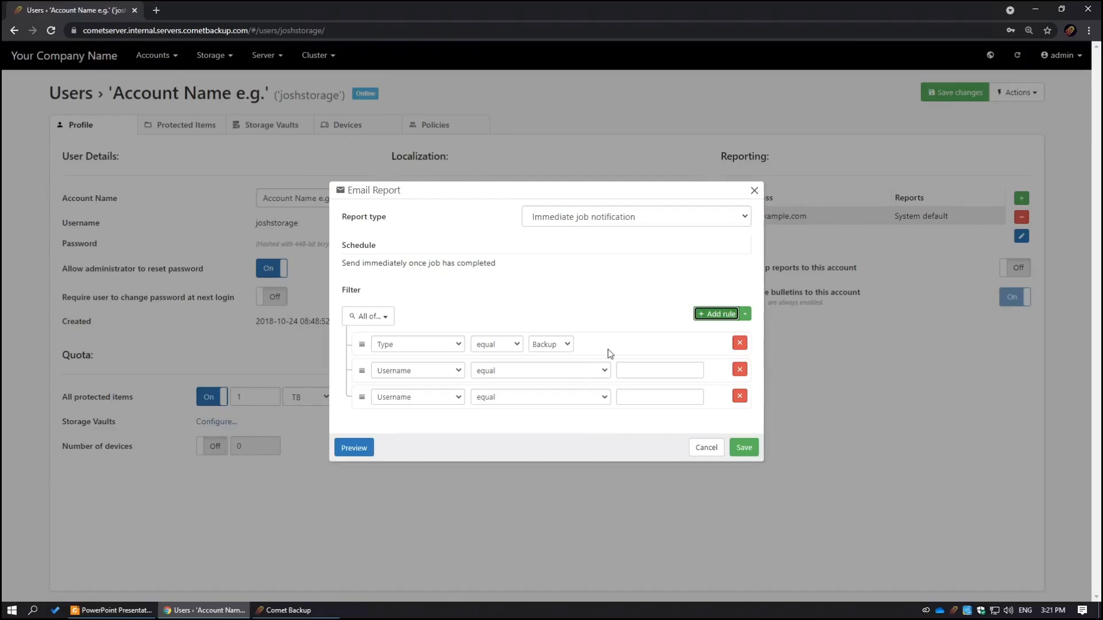
left_click(706, 447)
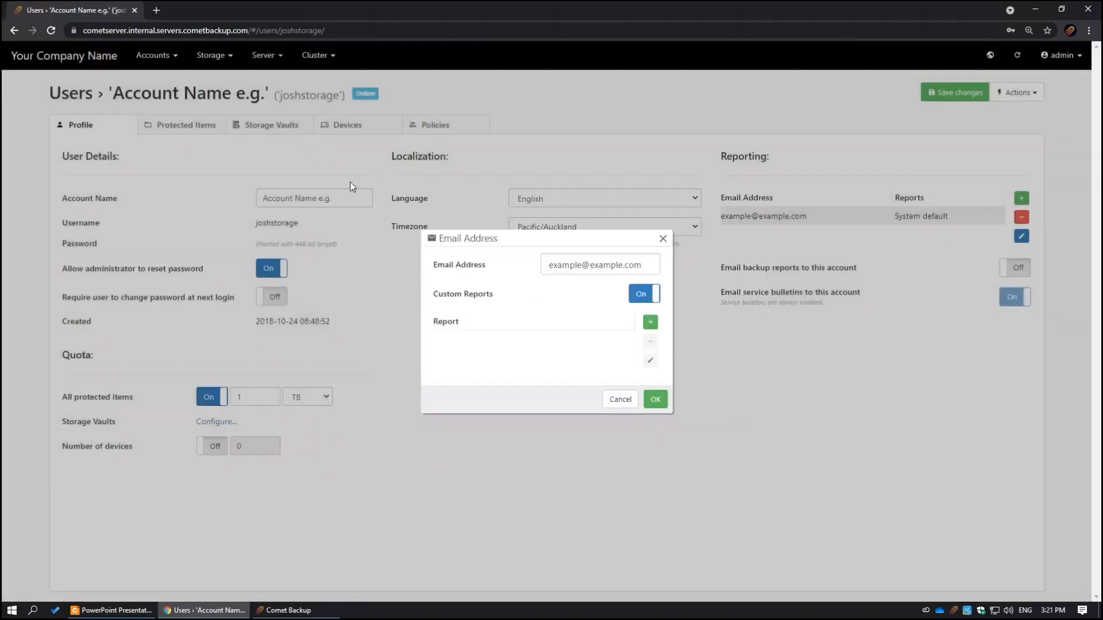
left_click(615, 399)
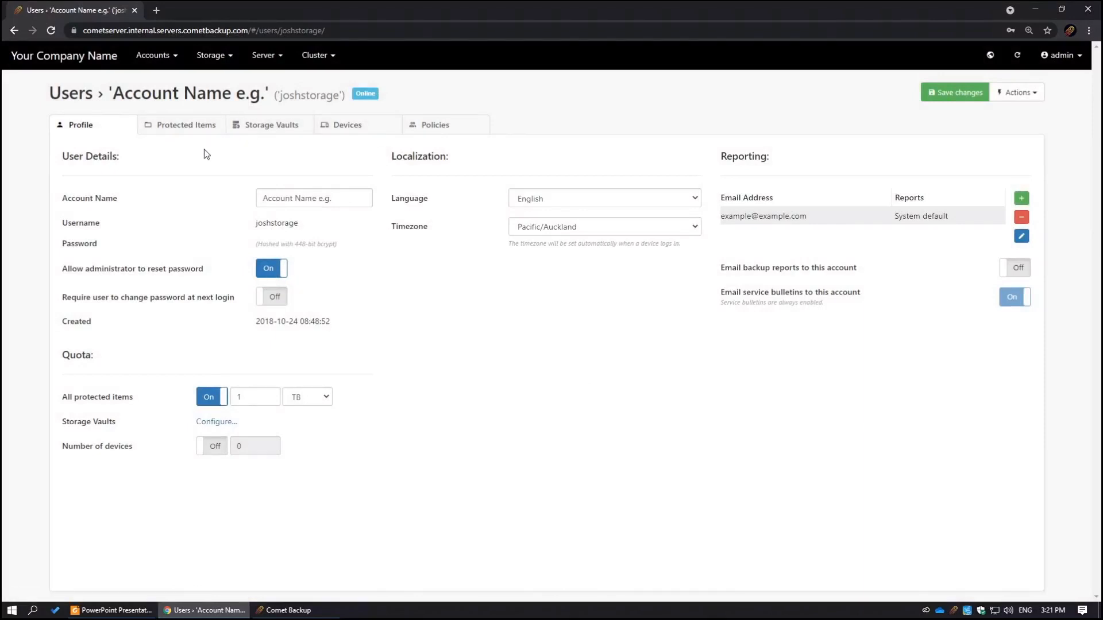
Include the D:\Recovery and D:\System Volume Information folders in the account's "Hourly backup" protected item.
left_click(180, 127)
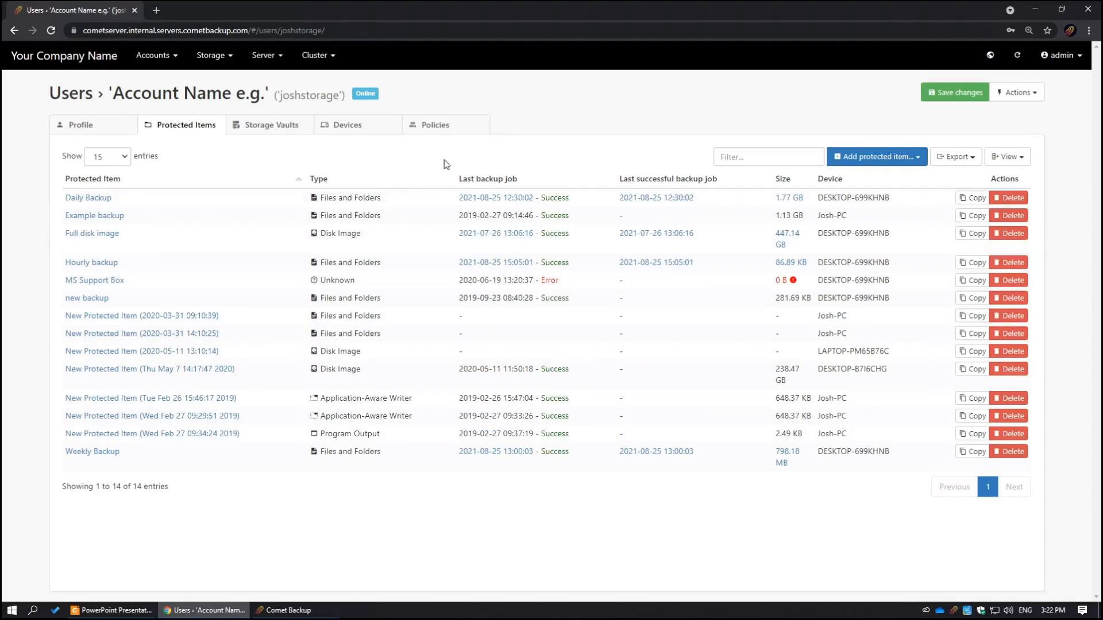
left_click(114, 263)
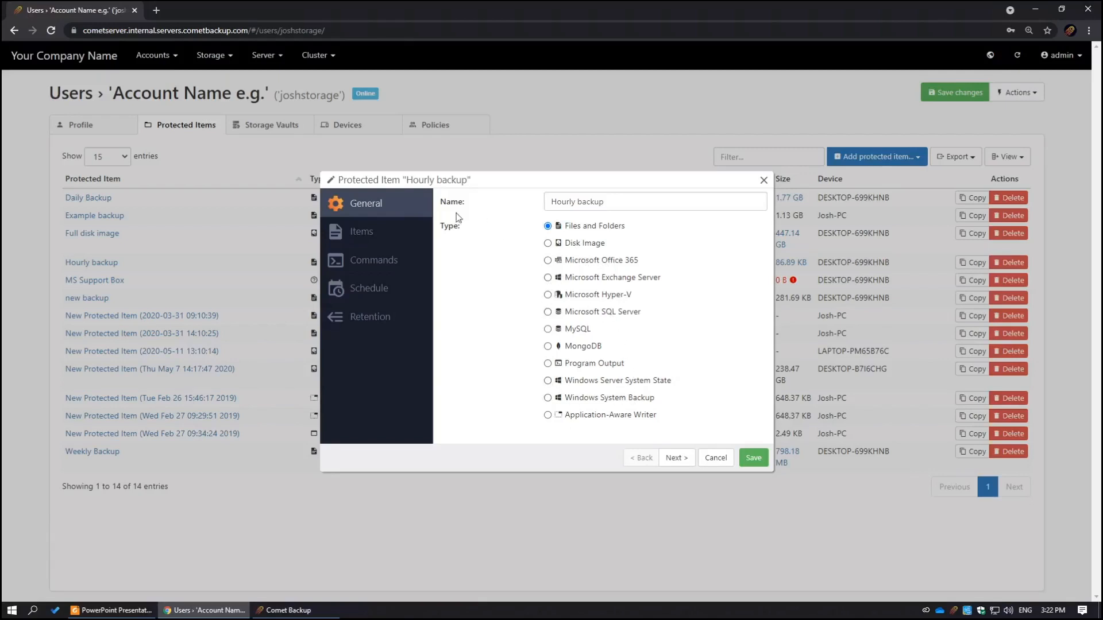
left_click(398, 232)
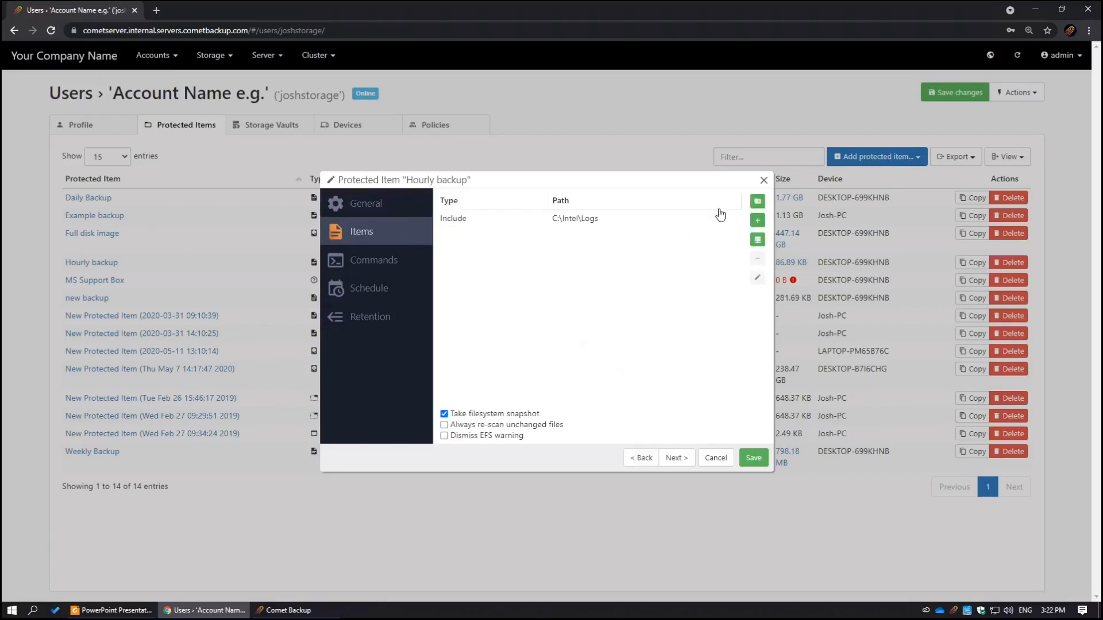
left_click(758, 201)
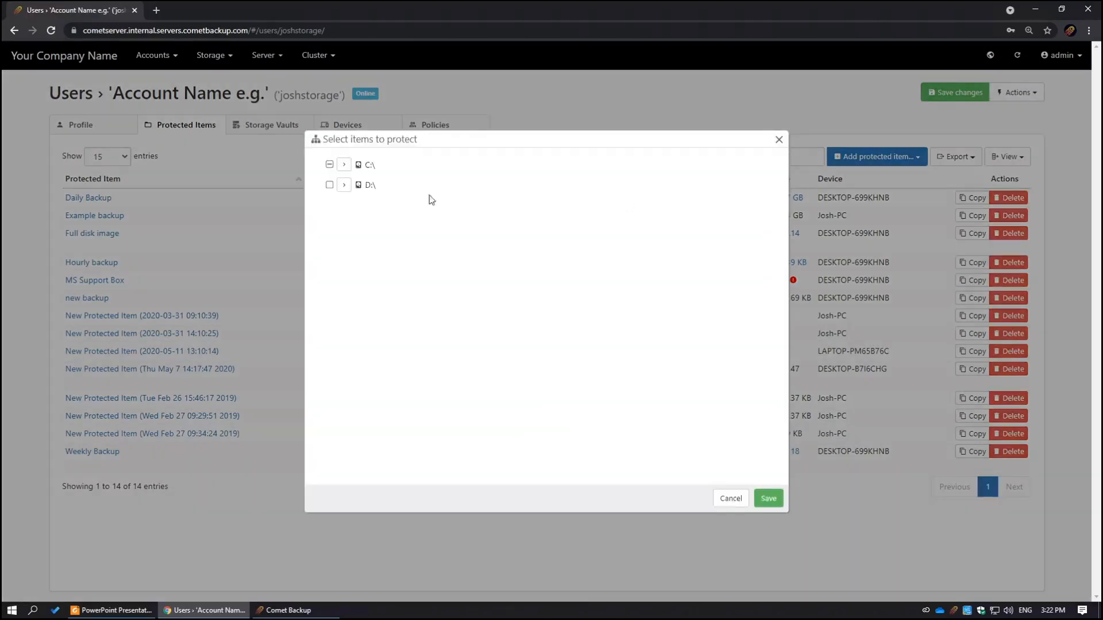
left_click(345, 185)
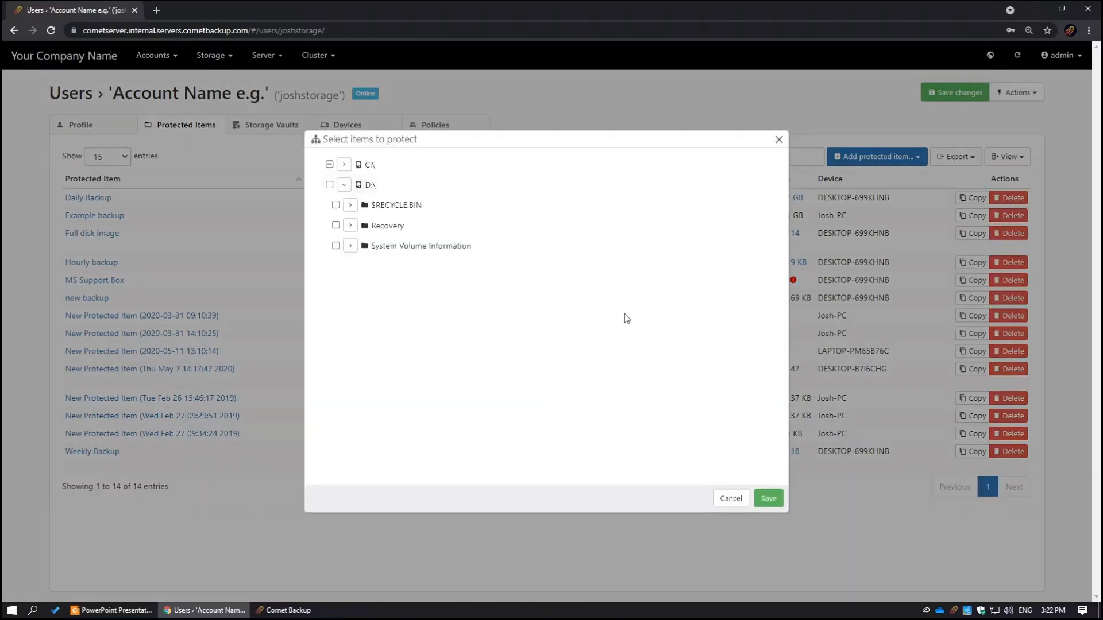
left_click(336, 225)
left_click(336, 245)
left_click(768, 498)
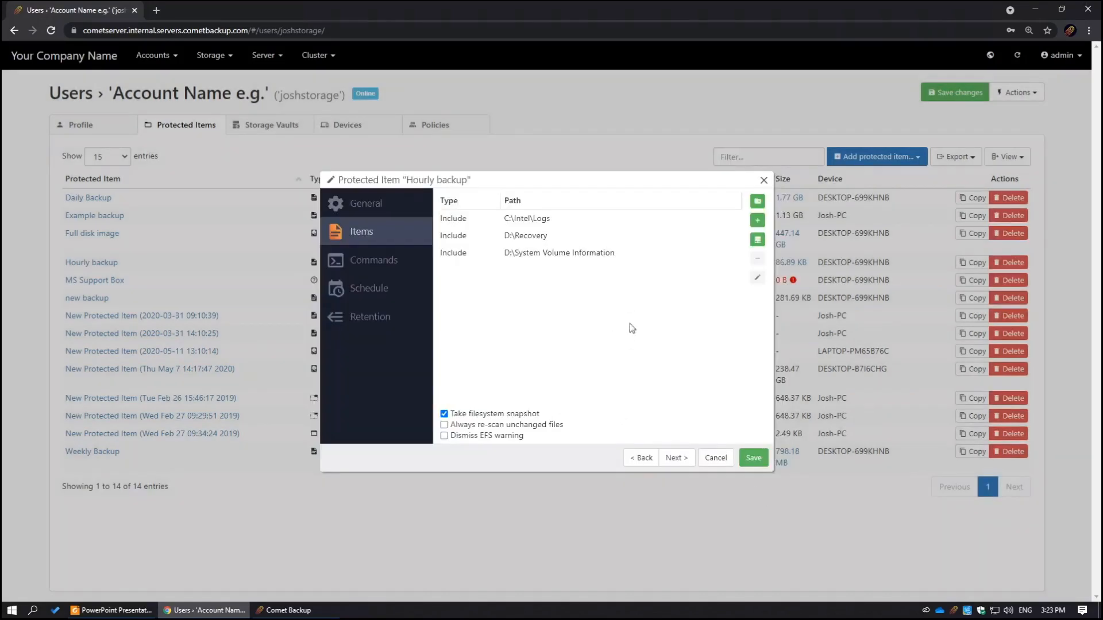
Review the options for adding an item by path and for logging in to a network share, without saving either.
left_click(757, 220)
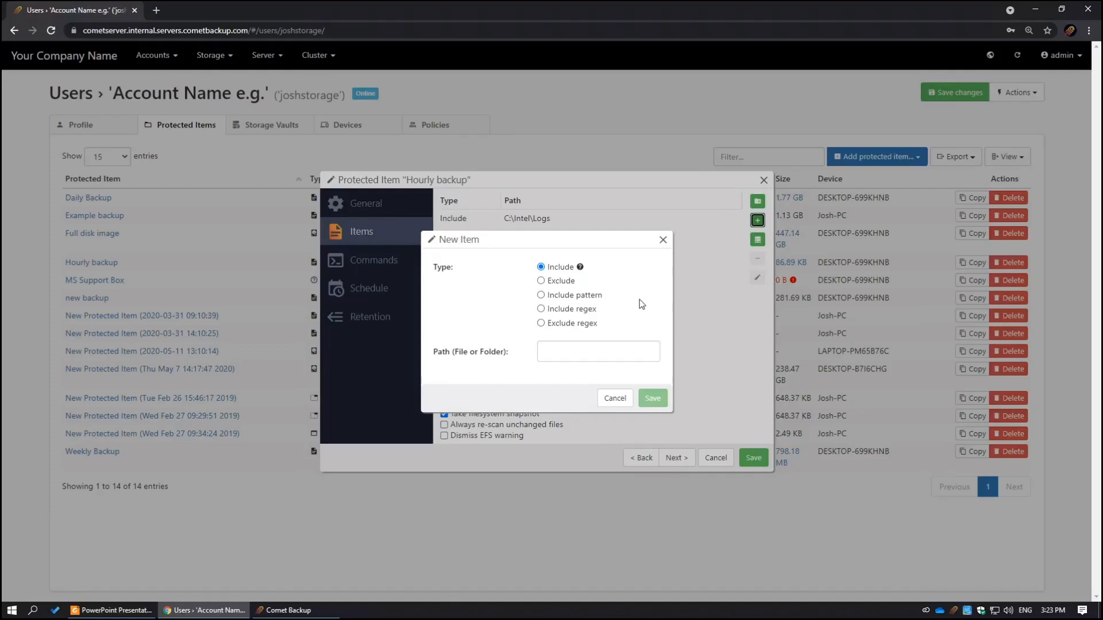
left_click(612, 399)
left_click(758, 241)
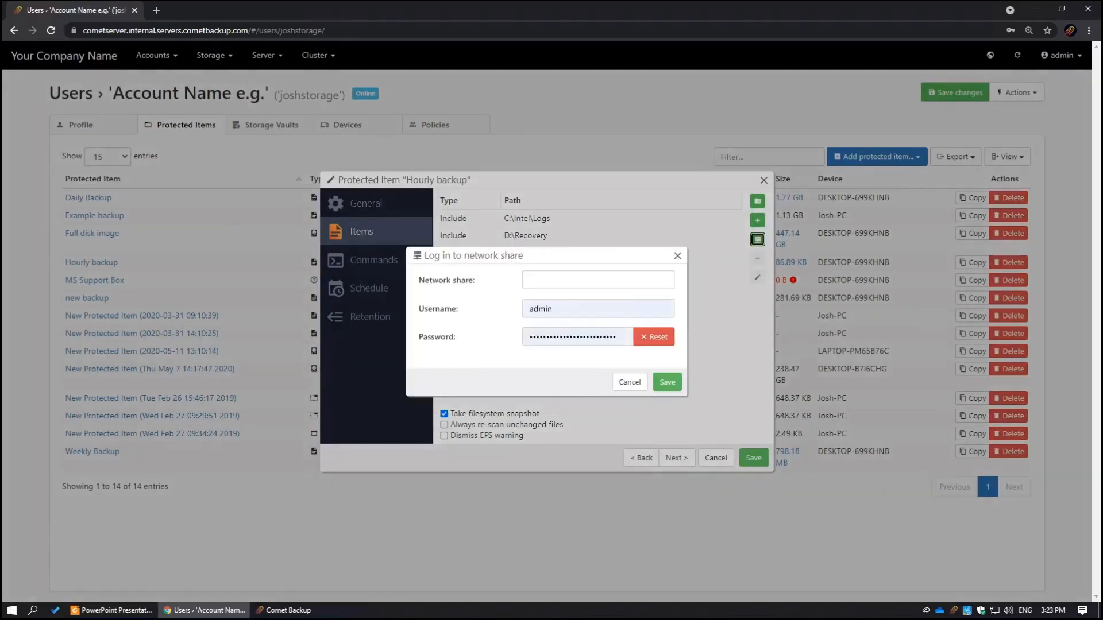
left_click(626, 383)
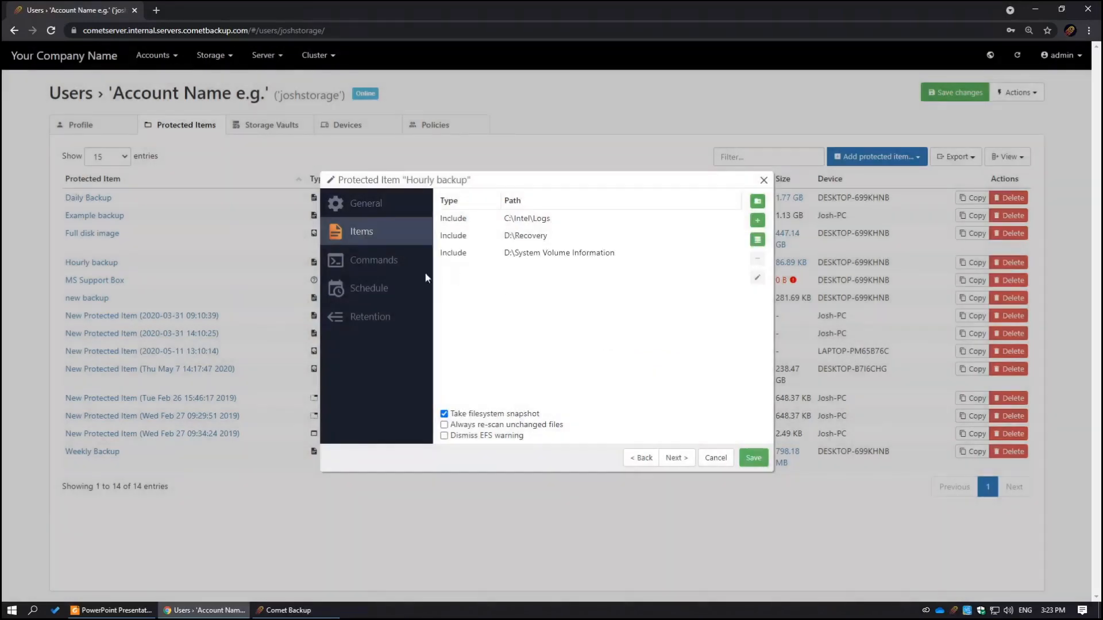
Try a new command set to run after the task for the Hourly backup, and discard it.
left_click(407, 265)
left_click(757, 201)
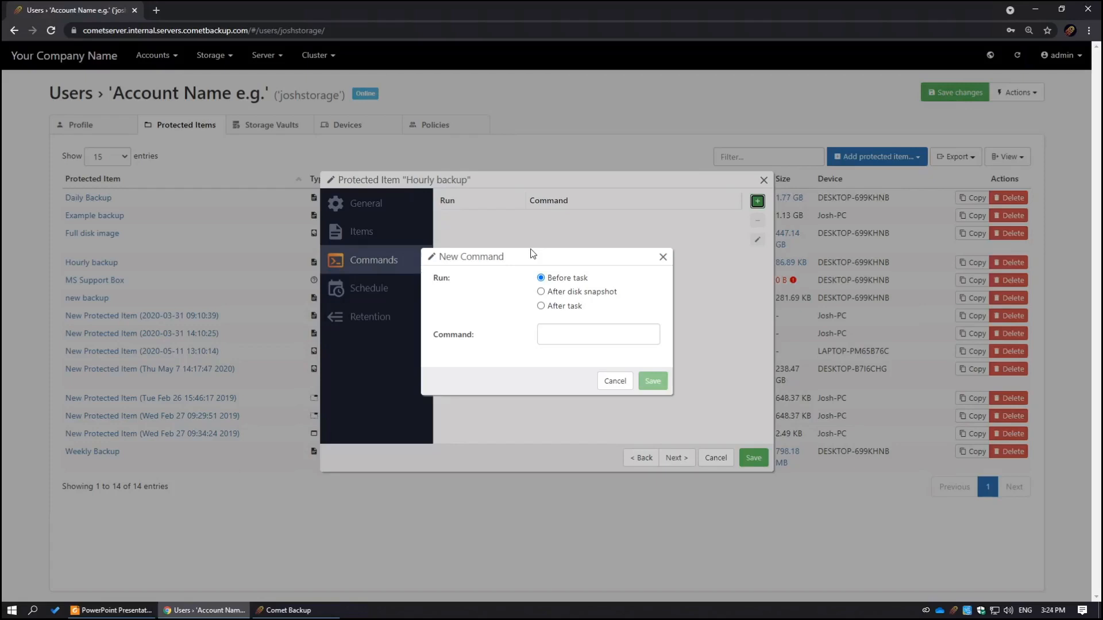
left_click(568, 307)
left_click(616, 381)
Try a weekly scheduled time on Monday, Tuesday, Wednesday and Thursday for the "Test backup" schedule, discard it, and review the schedule's general settings.
left_click(367, 288)
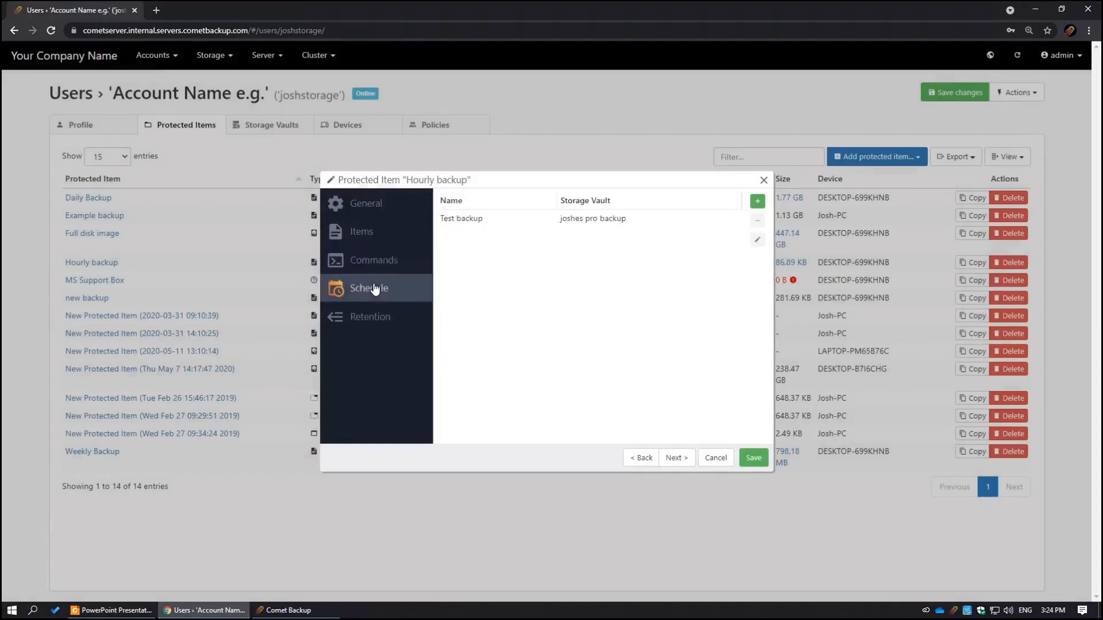
left_click(625, 221)
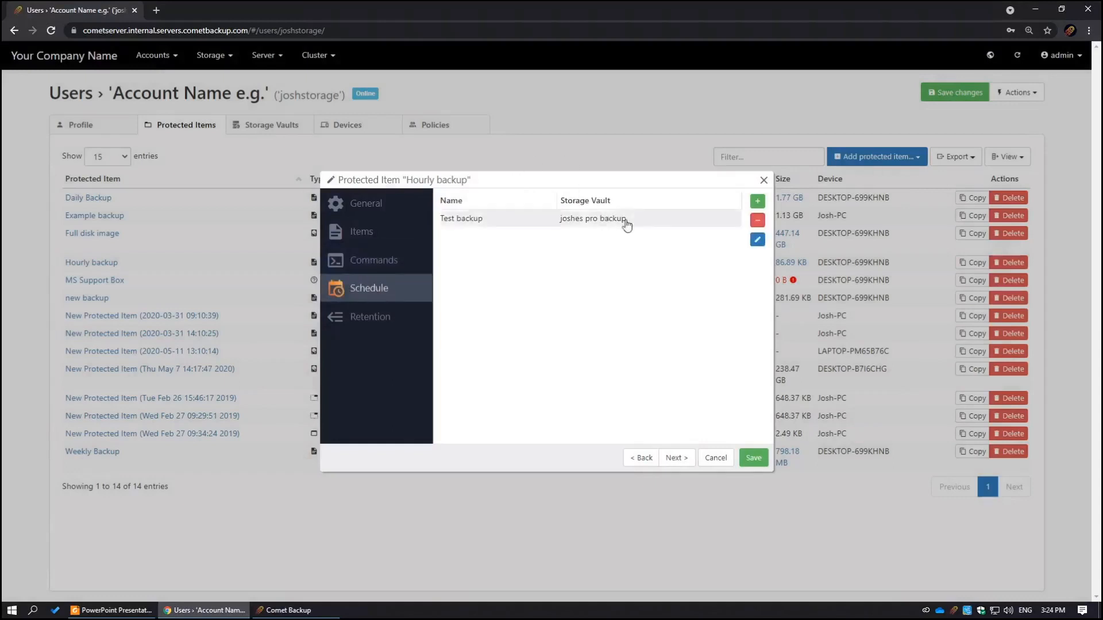
left_click(758, 239)
left_click(443, 219)
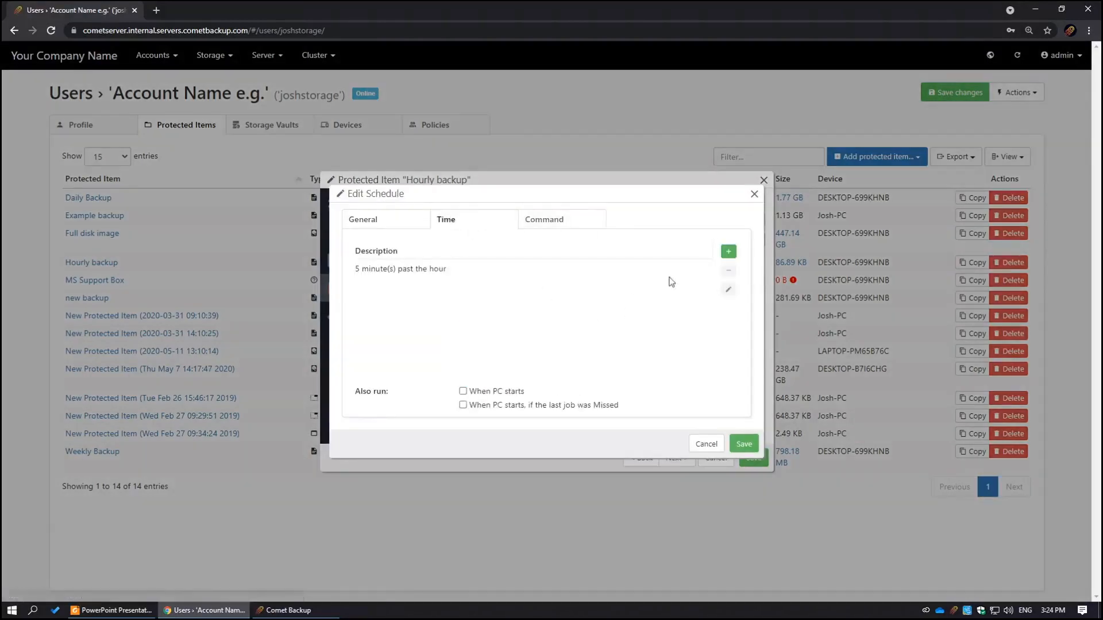
left_click(728, 253)
left_click(631, 262)
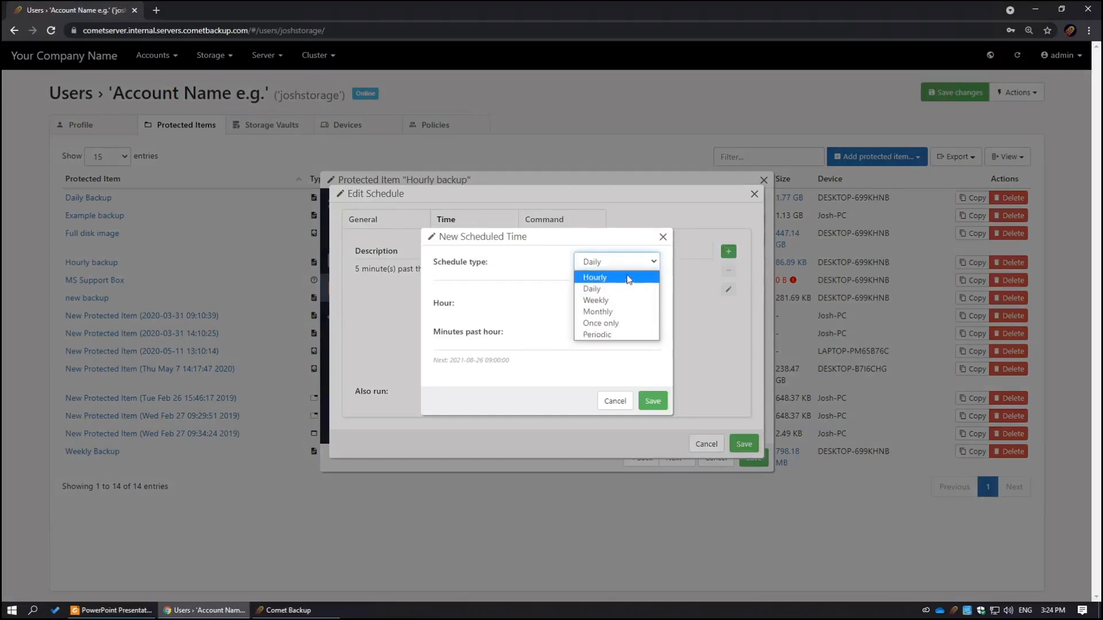
left_click(632, 302)
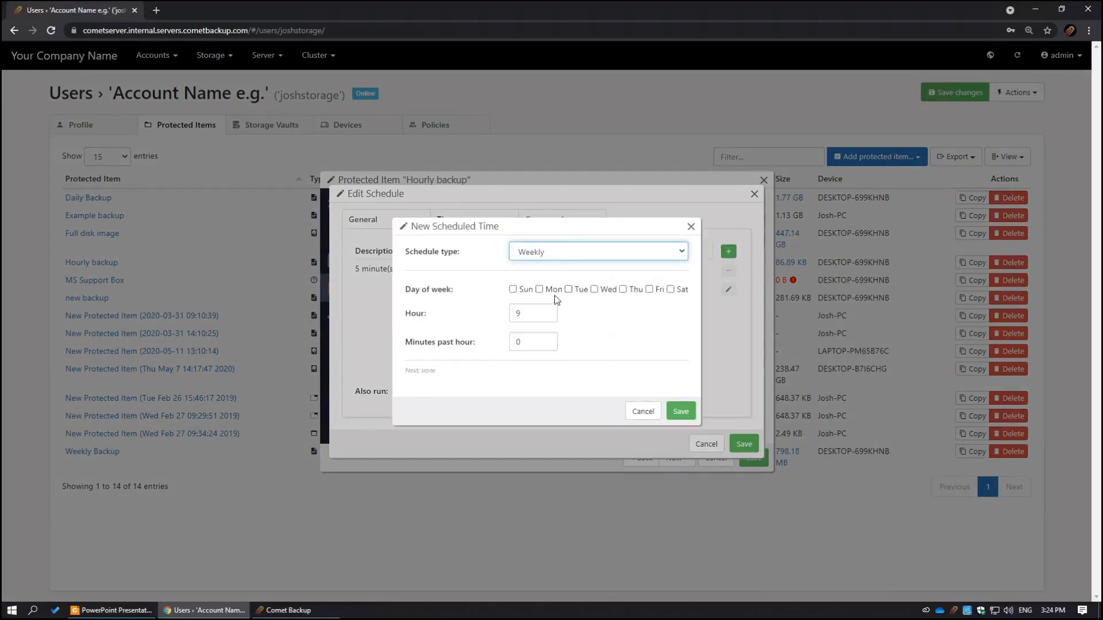
left_click(538, 289)
left_click(569, 290)
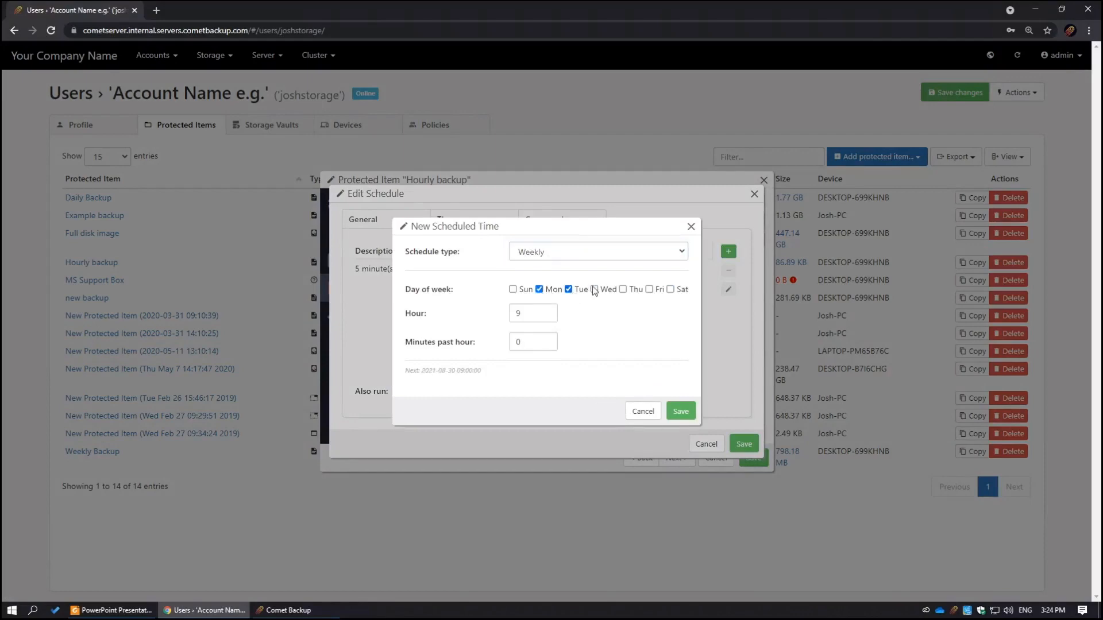
left_click(595, 289)
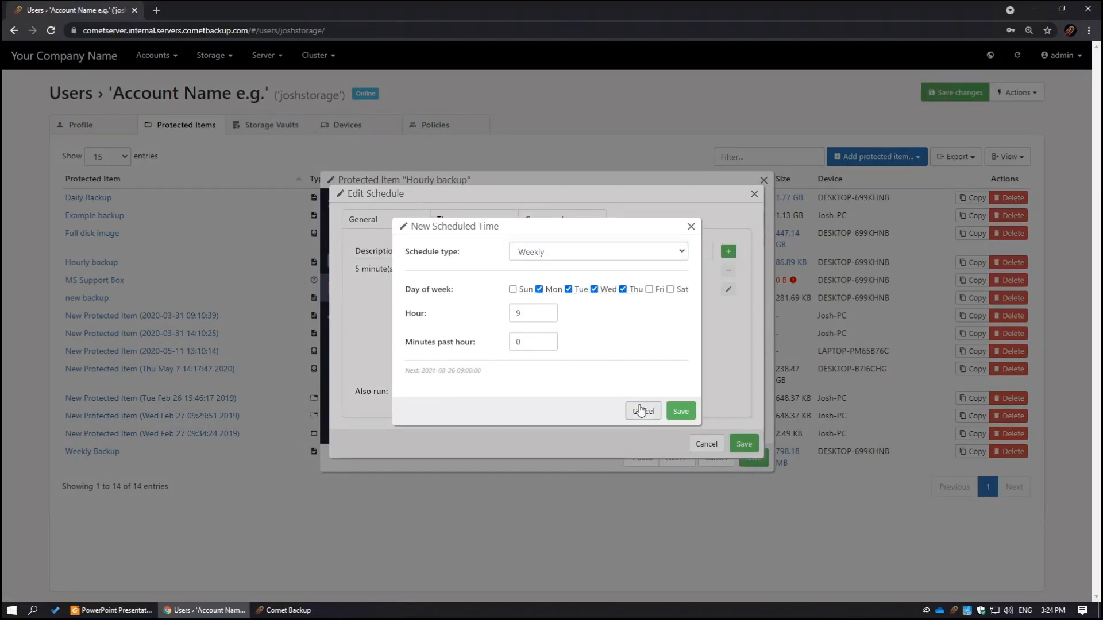
left_click(640, 411)
left_click(408, 219)
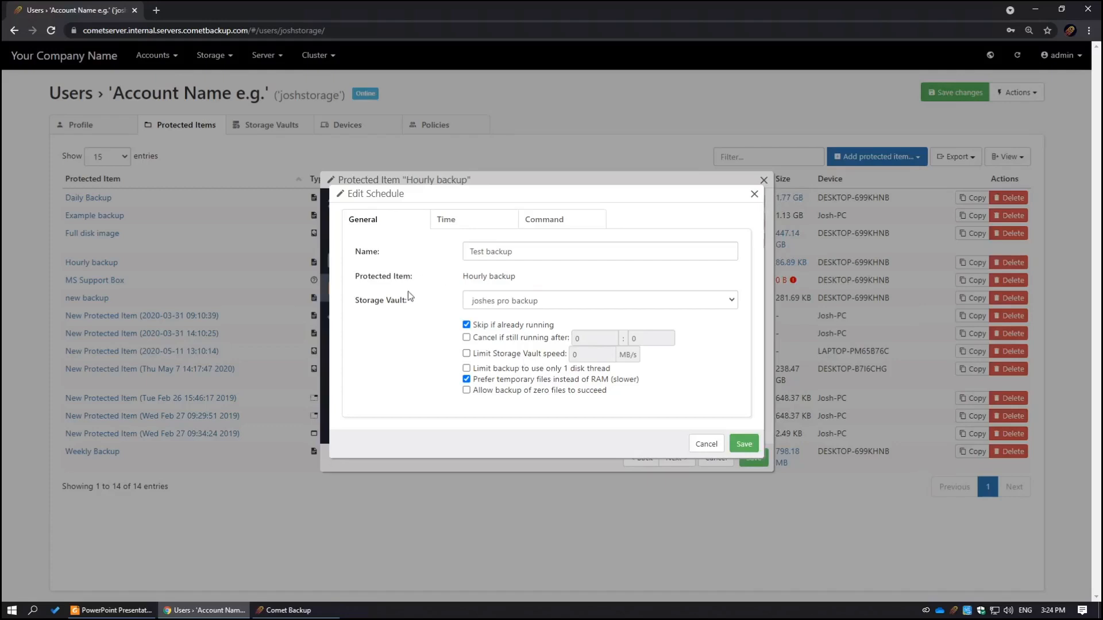
left_click(707, 445)
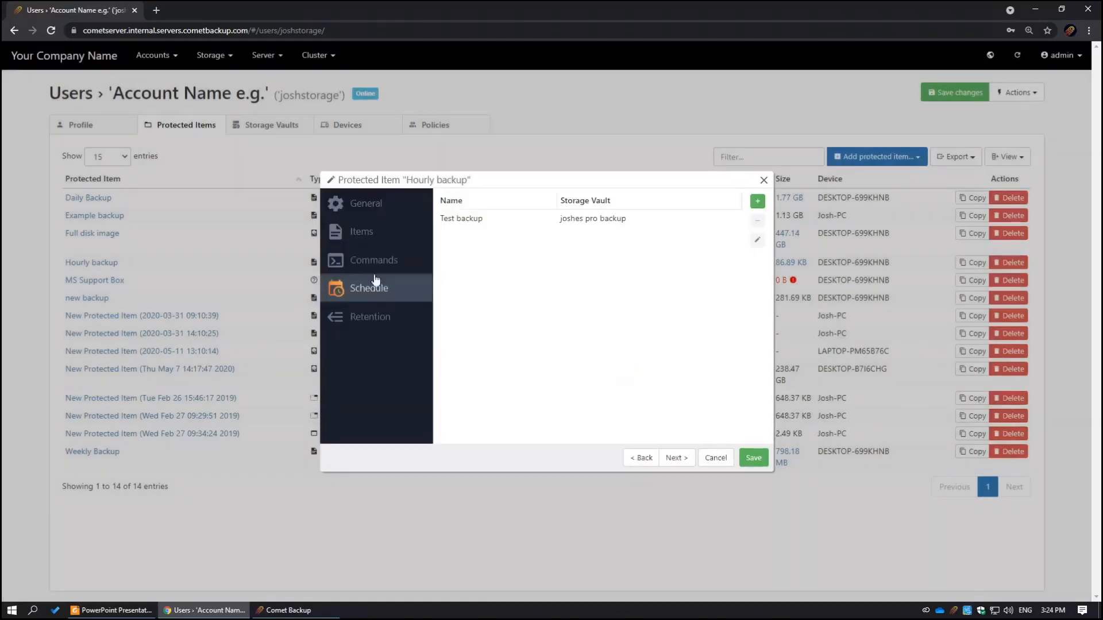
Try a limited retention policy for the Hourly backup's first storage vault, with a range keeping the last 15 backups.
left_click(362, 316)
left_click(550, 224)
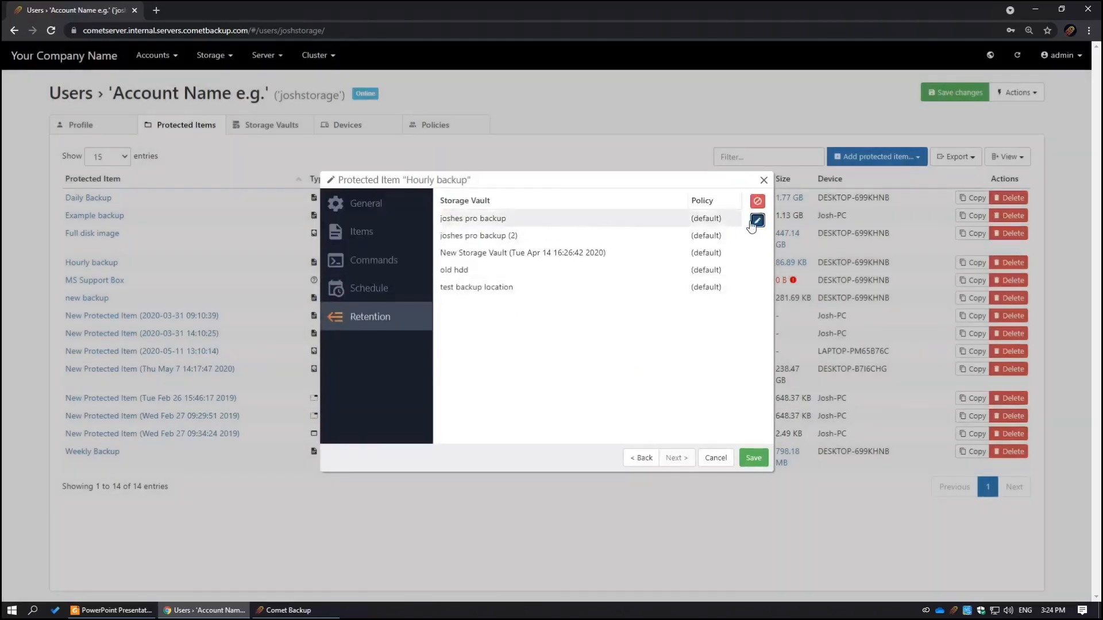
left_click(757, 221)
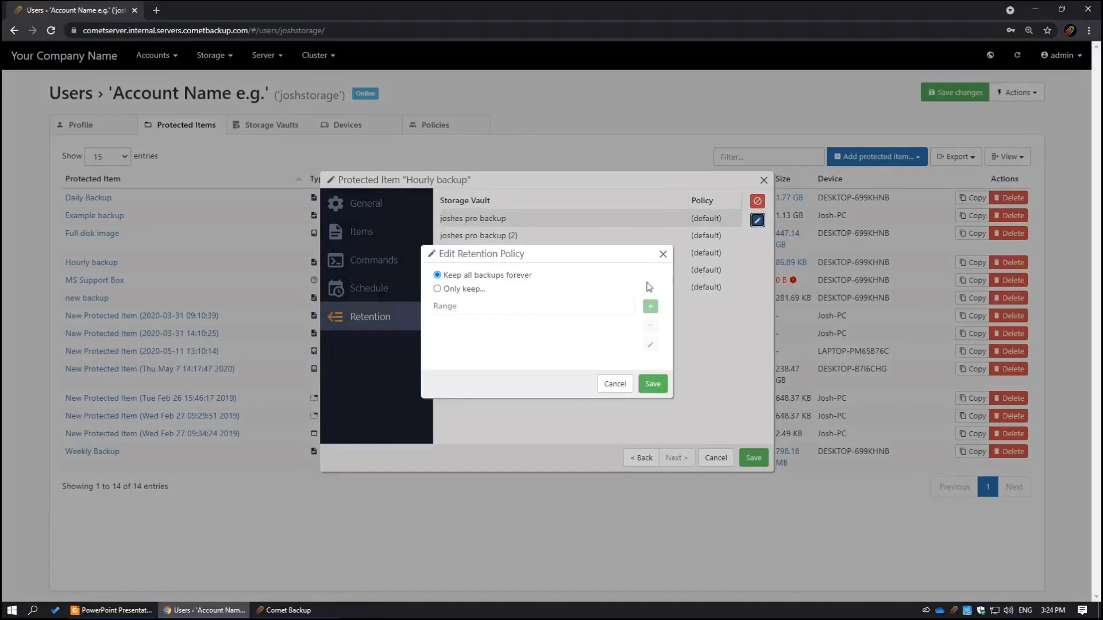
left_click(439, 289)
left_click(650, 306)
left_click_drag(520, 273, 394, 262)
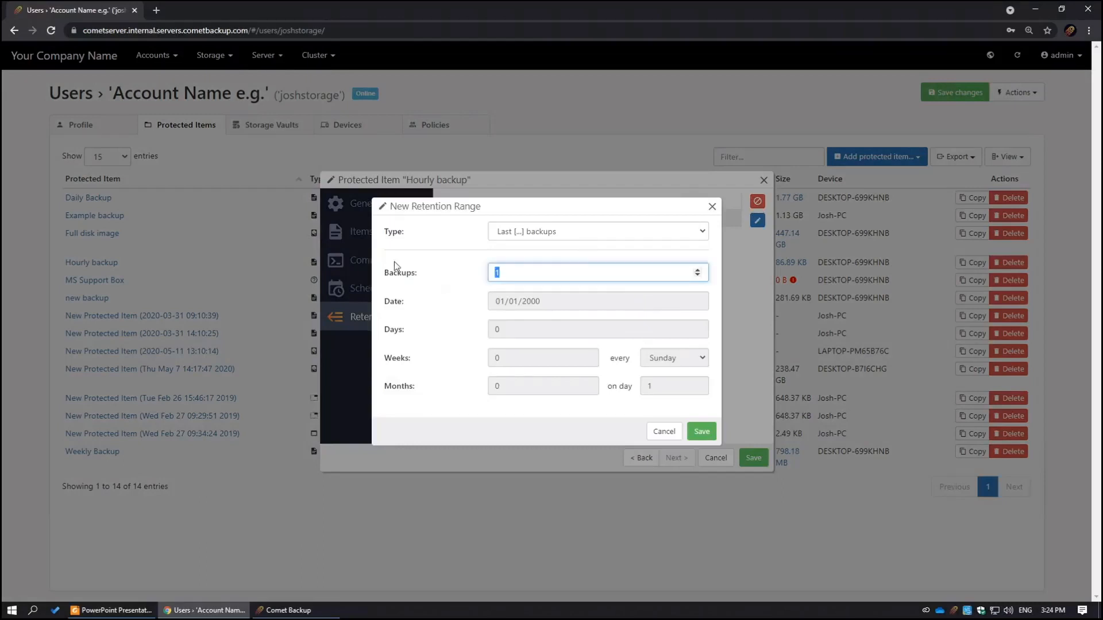
Try changing the retention range to one backup each week for the last 5 weeks, and discard all the protected item's changes.
left_click(569, 237)
left_click(554, 293)
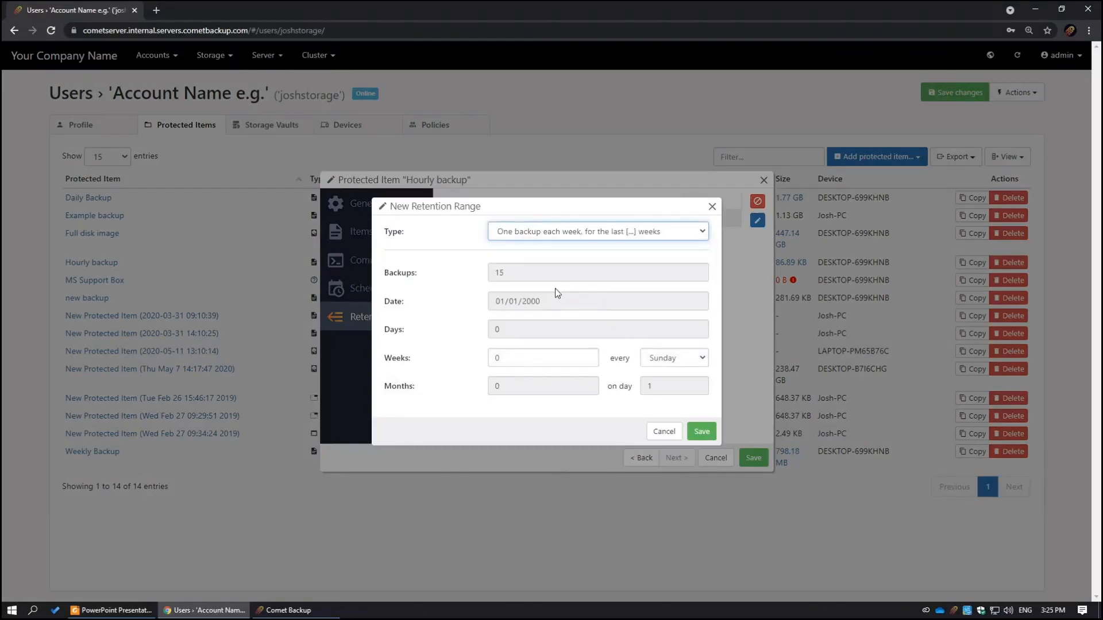
left_click(411, 346)
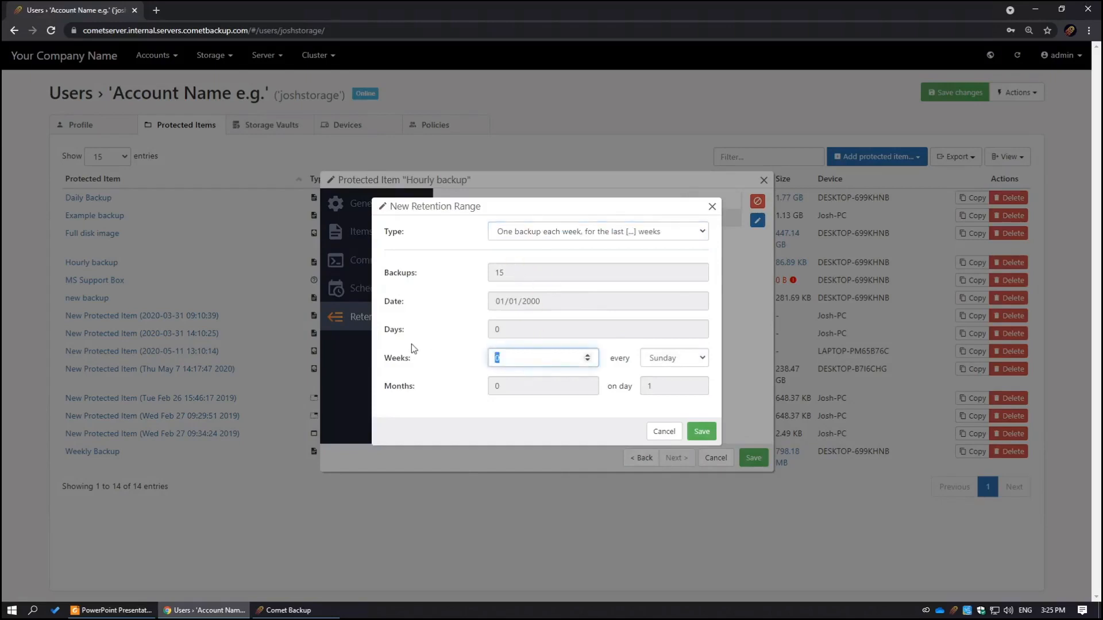
type("5")
left_click(546, 235)
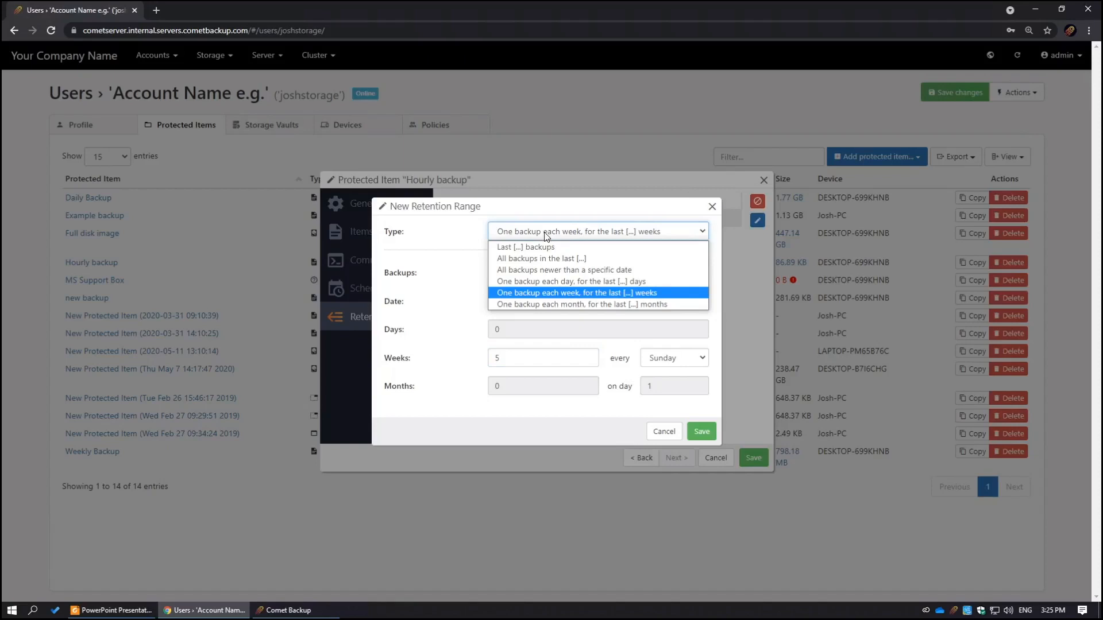
left_click(661, 433)
left_click(664, 432)
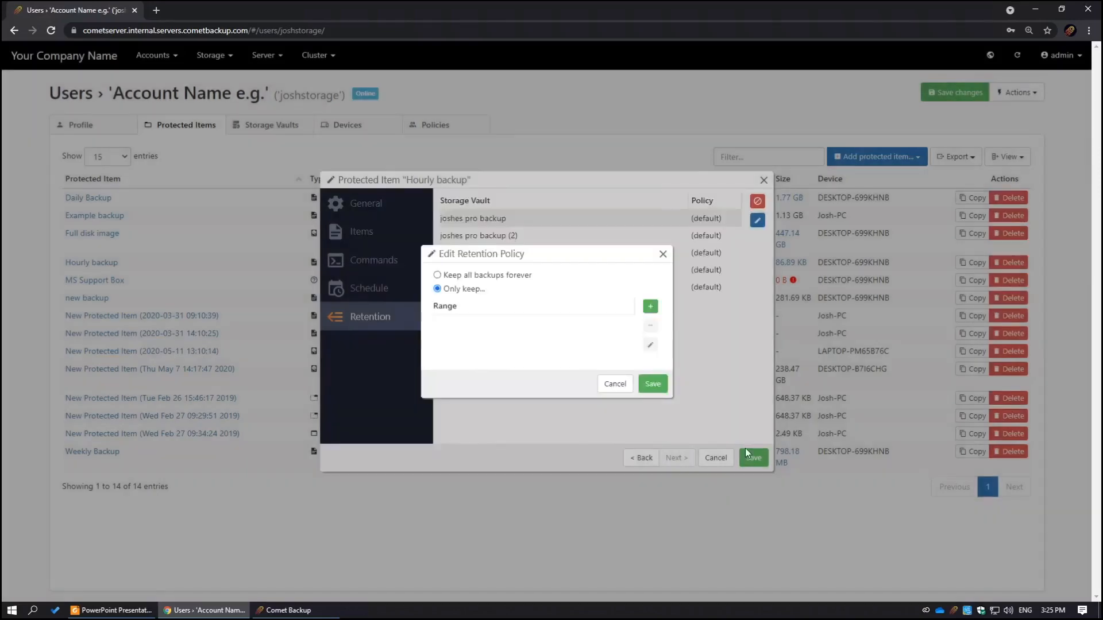
left_click(615, 383)
left_click(715, 458)
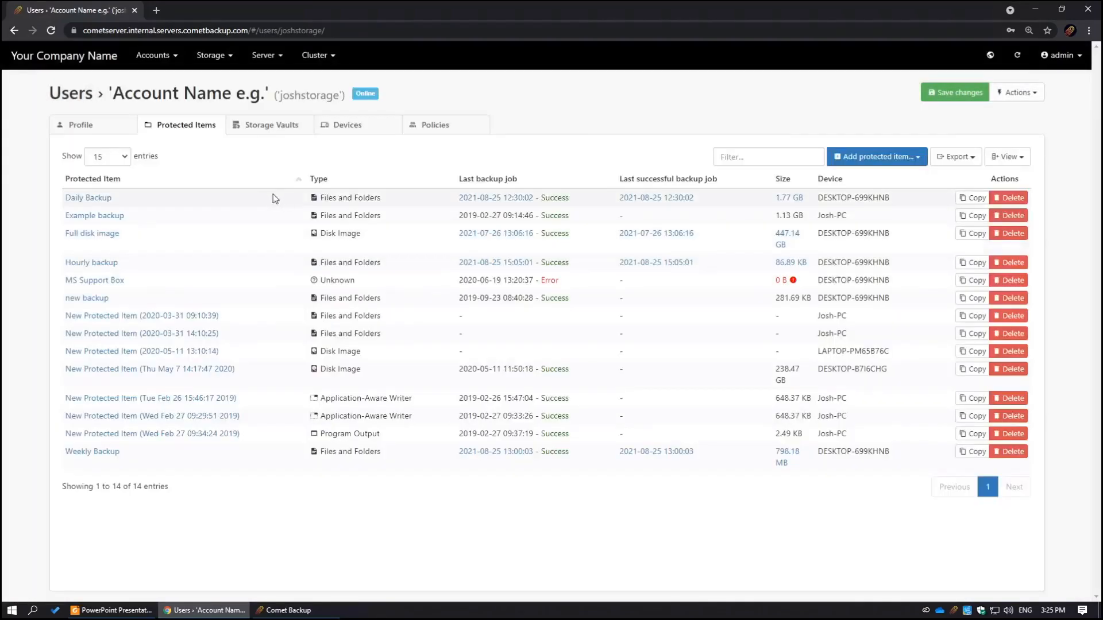
Review the general and storage settings of the account's first storage vault, without saving changes.
left_click(267, 125)
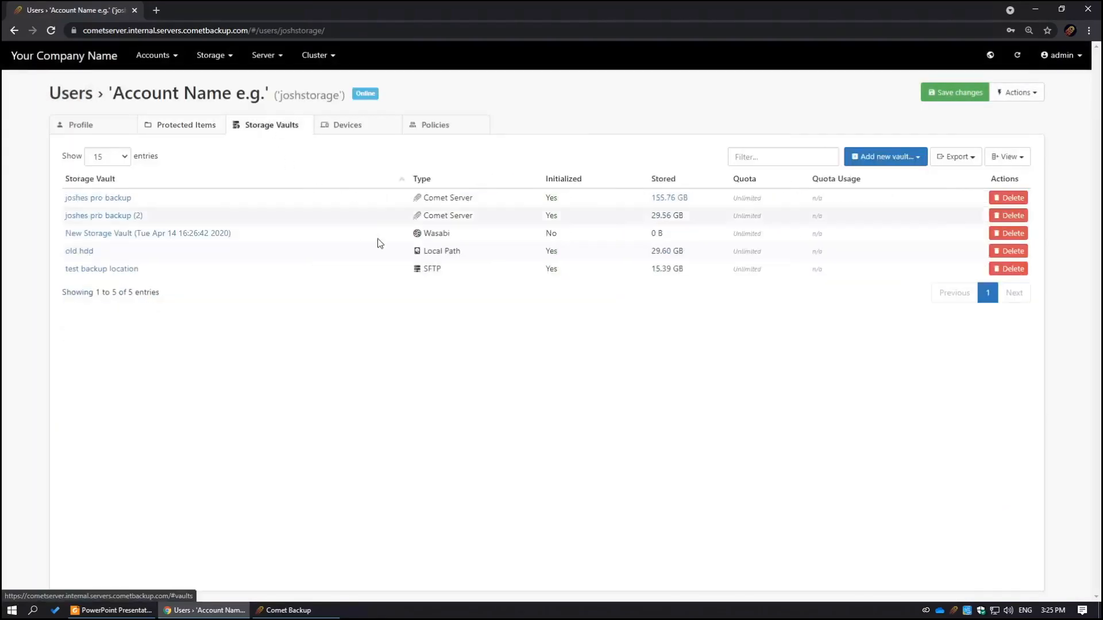
left_click(112, 199)
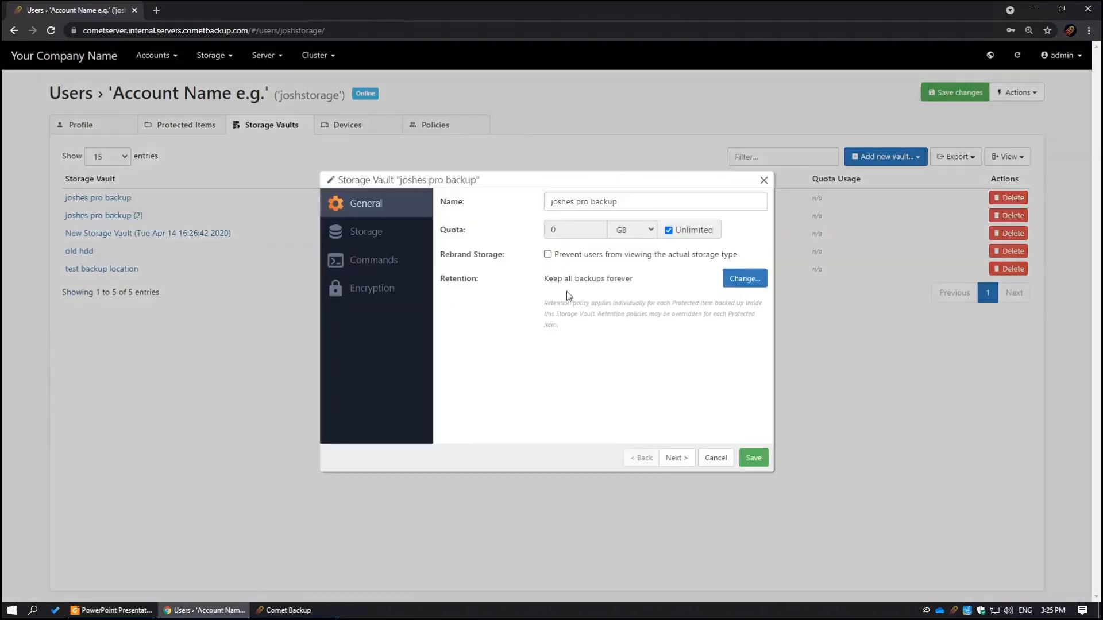
left_click(411, 234)
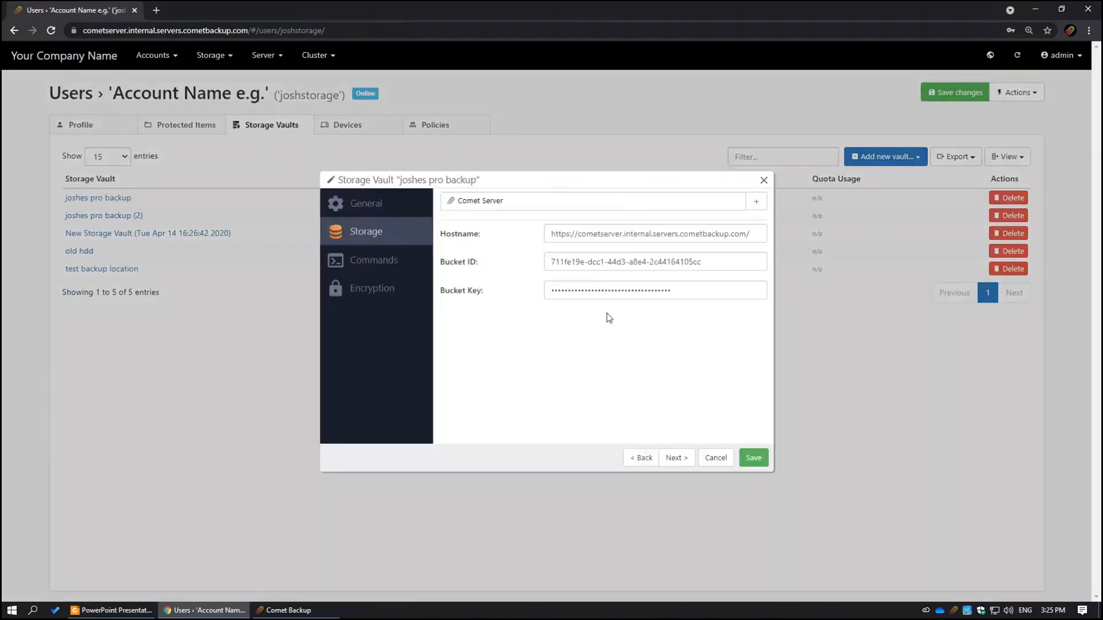
left_click(716, 458)
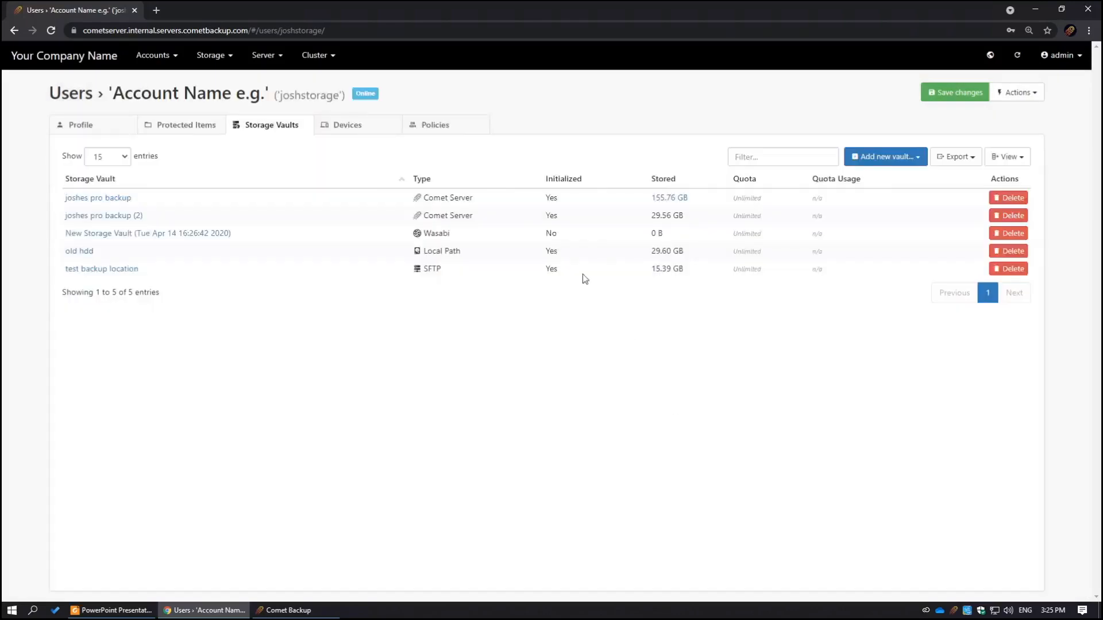
Review the account's devices and its policy's storage vault, protected item, default, schedule and retention settings.
left_click(350, 126)
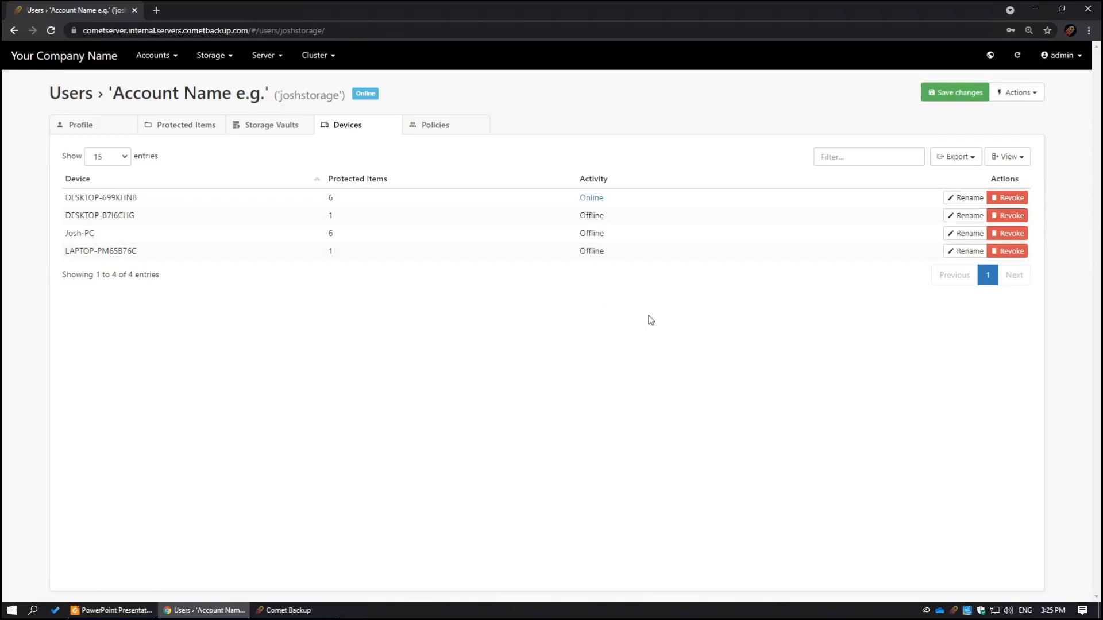
left_click(443, 126)
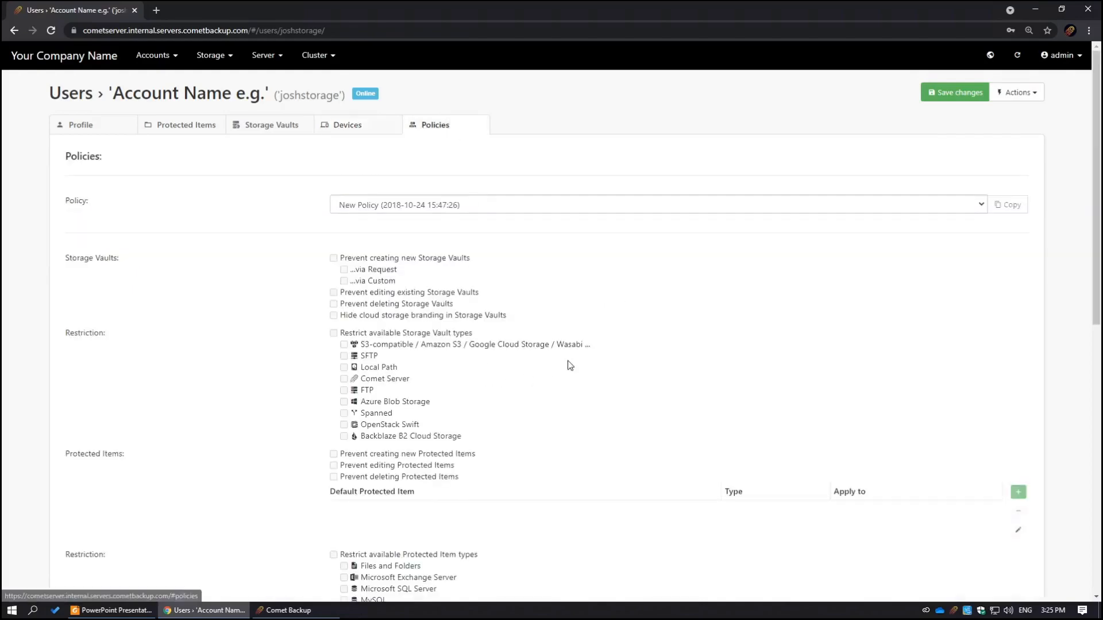
scroll(571, 362, "down", 2)
scroll(586, 344, "up", 1)
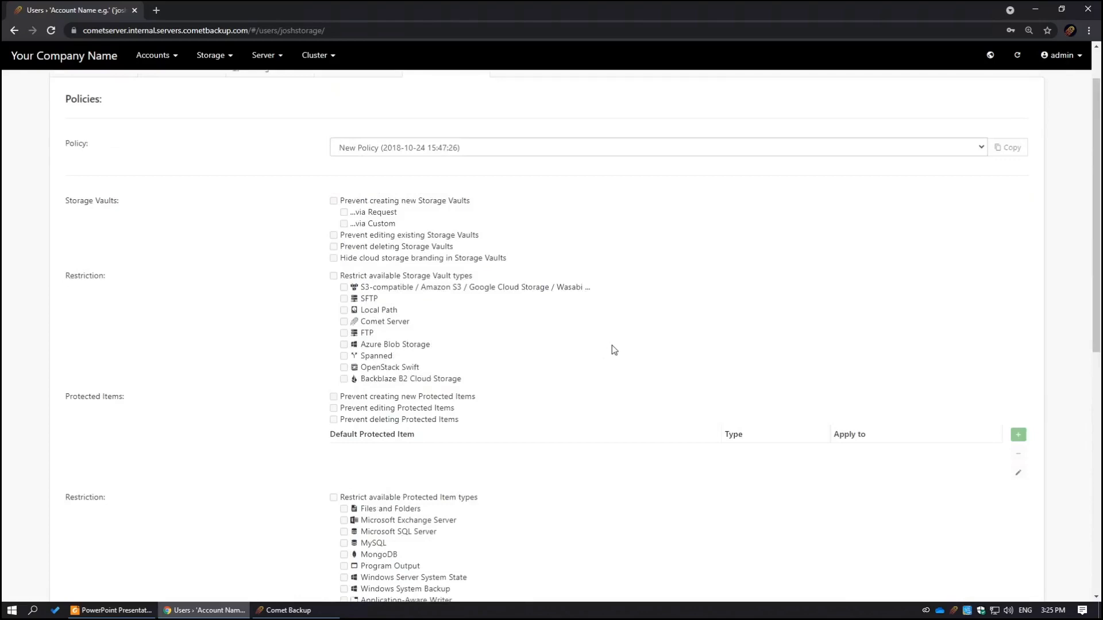
scroll(612, 347, "up", 1)
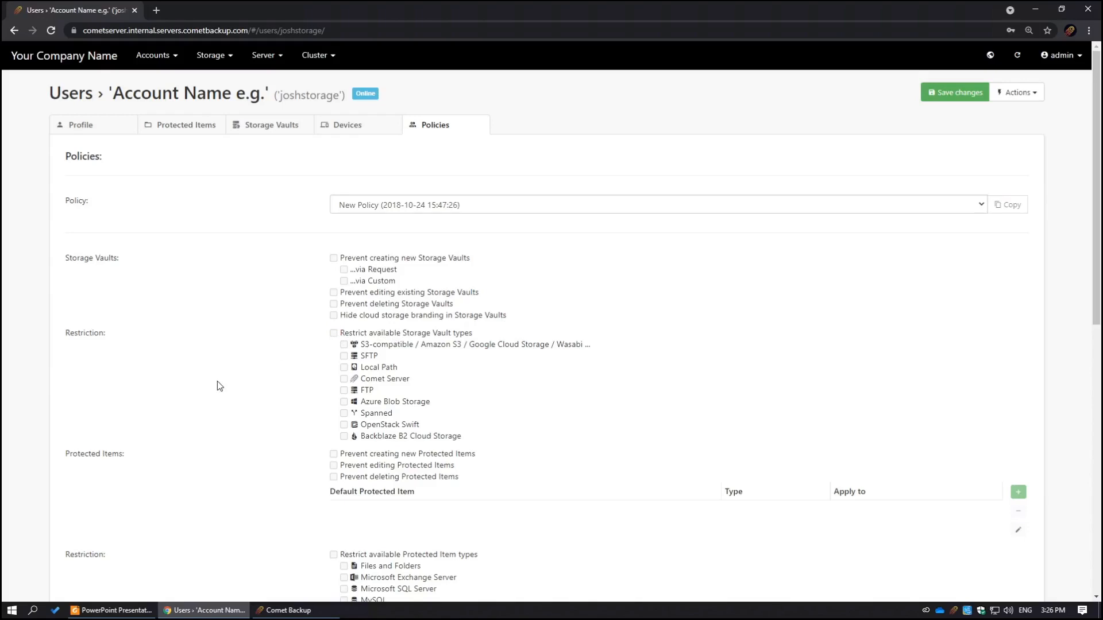
scroll(575, 448, "down", 3)
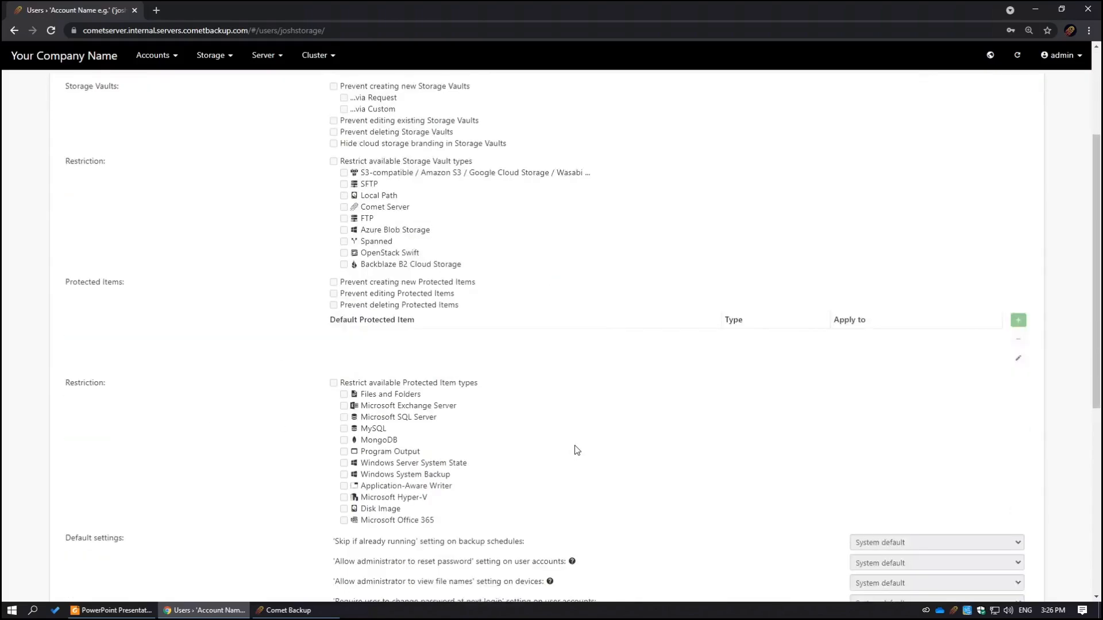
scroll(574, 445, "down", 1)
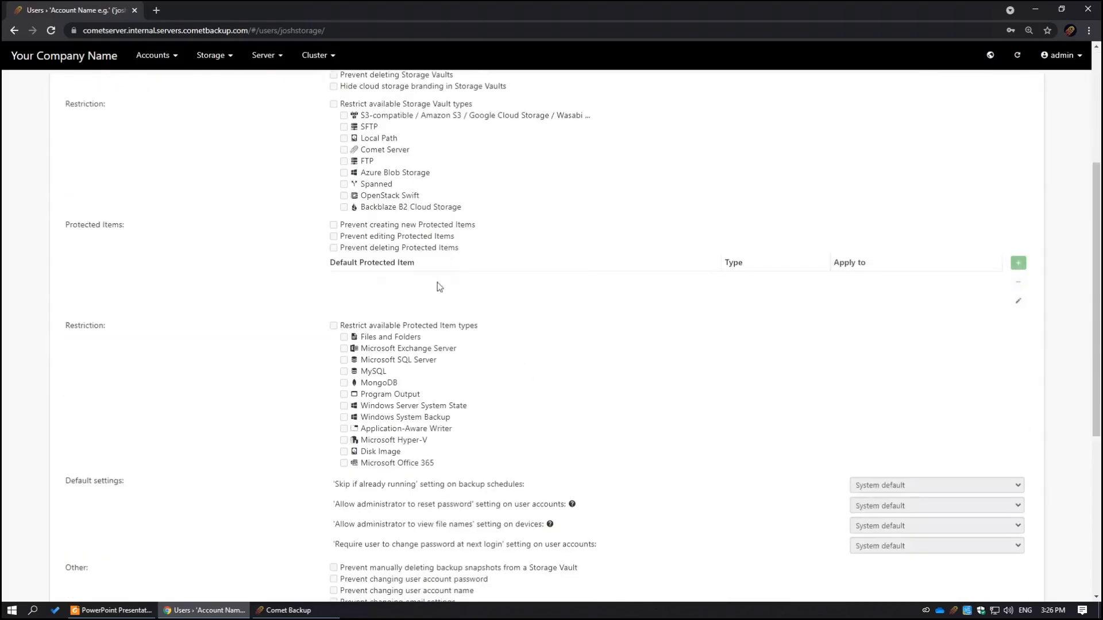
scroll(460, 310, "down", 5)
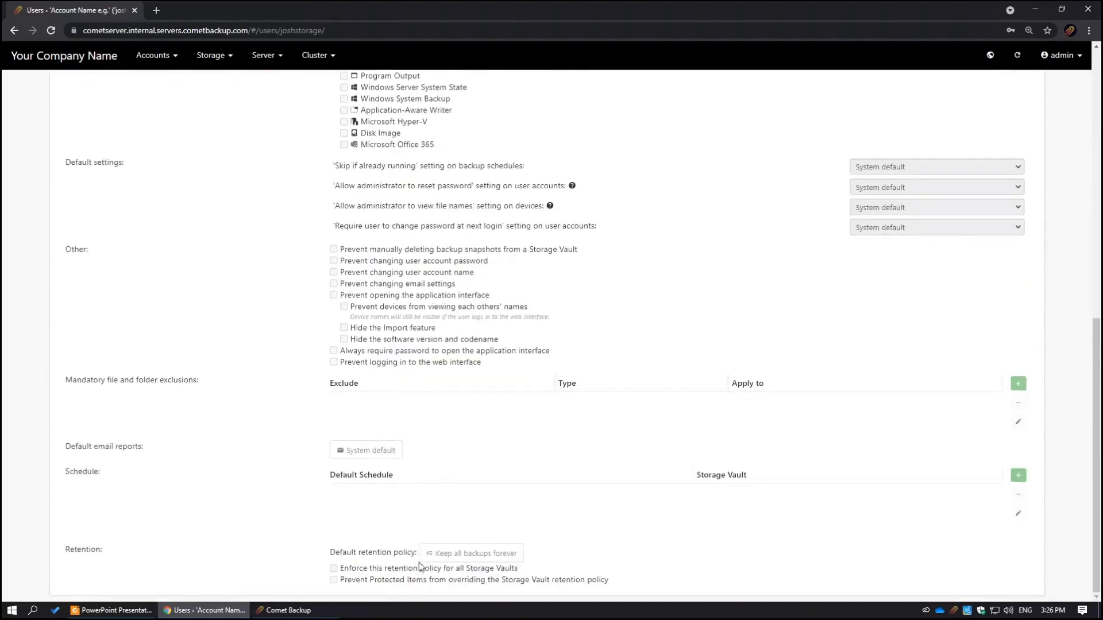
scroll(418, 557, "up", 10)
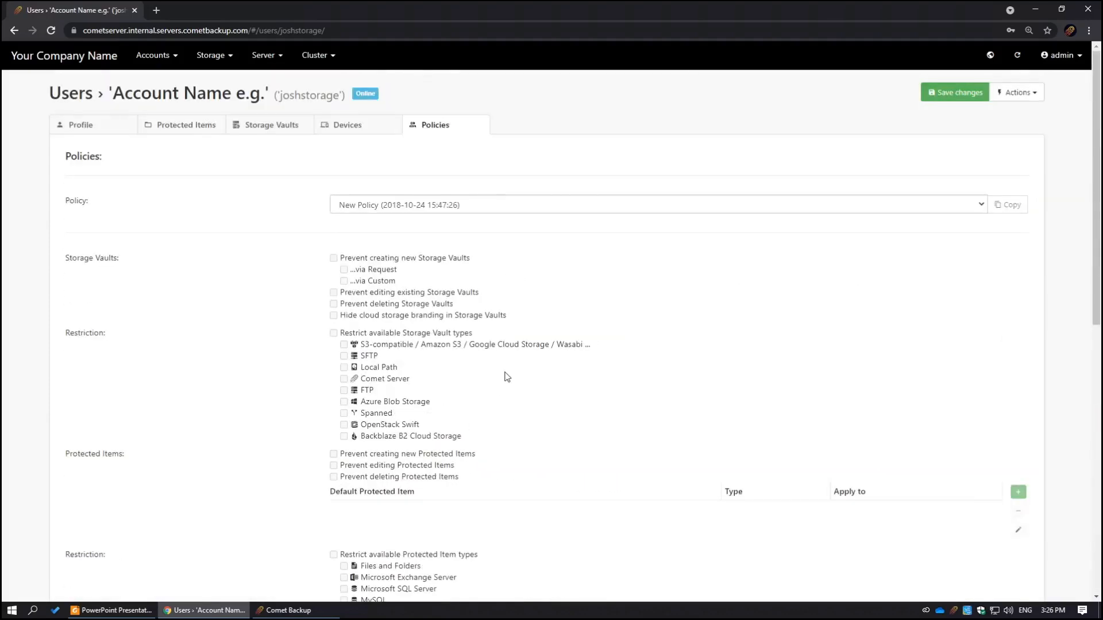
Review the server's list of policies and the policy option offered for a new user, without adding a user.
left_click(151, 56)
left_click(155, 132)
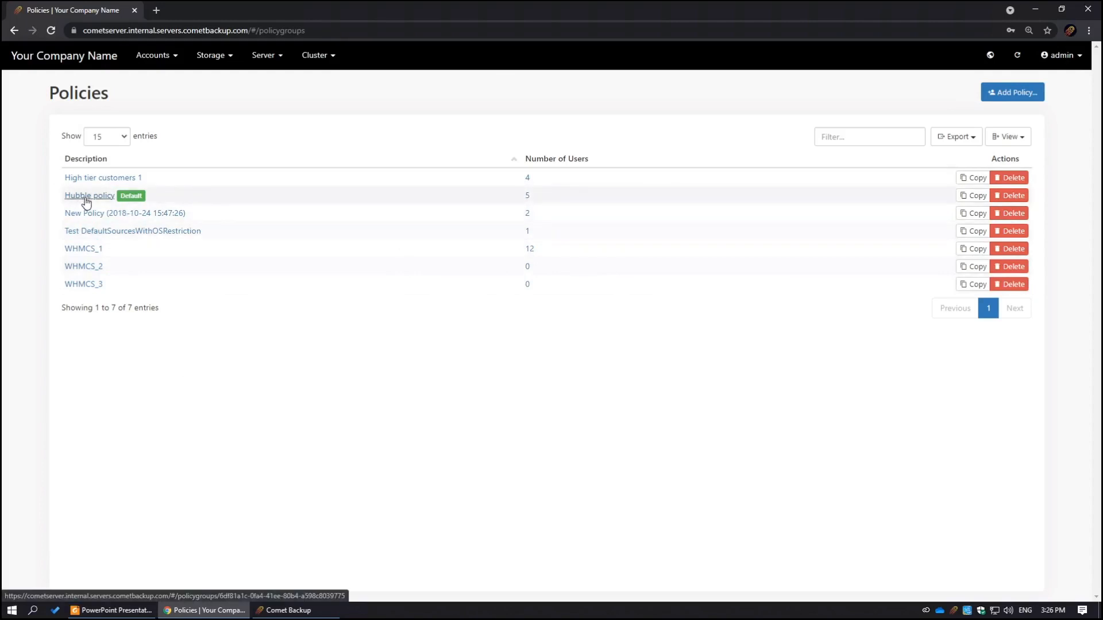
left_click(71, 66)
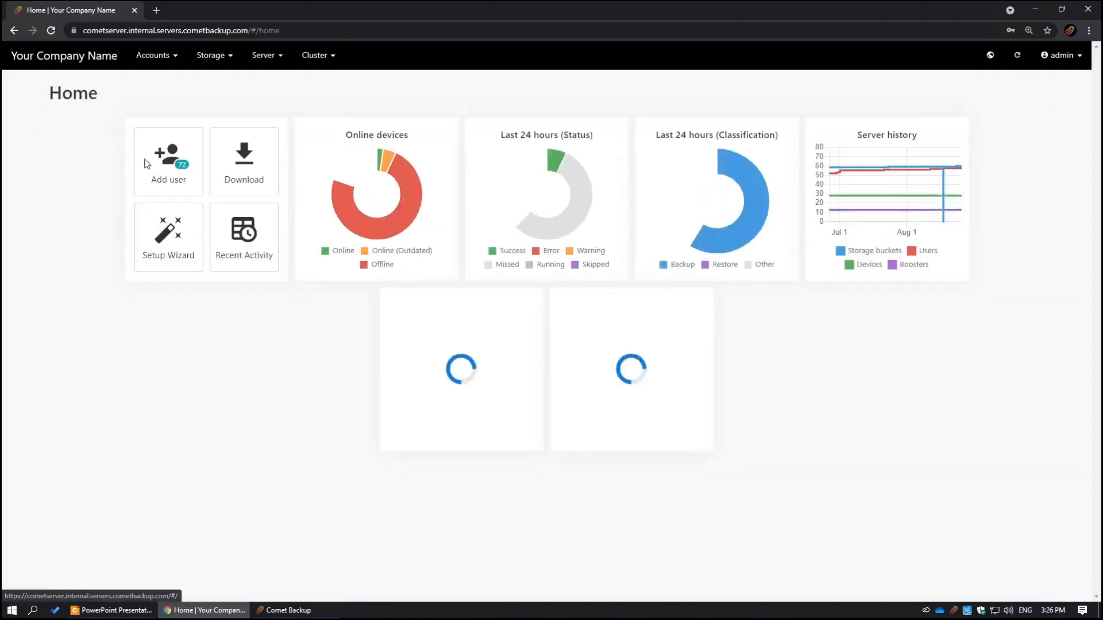
left_click(169, 162)
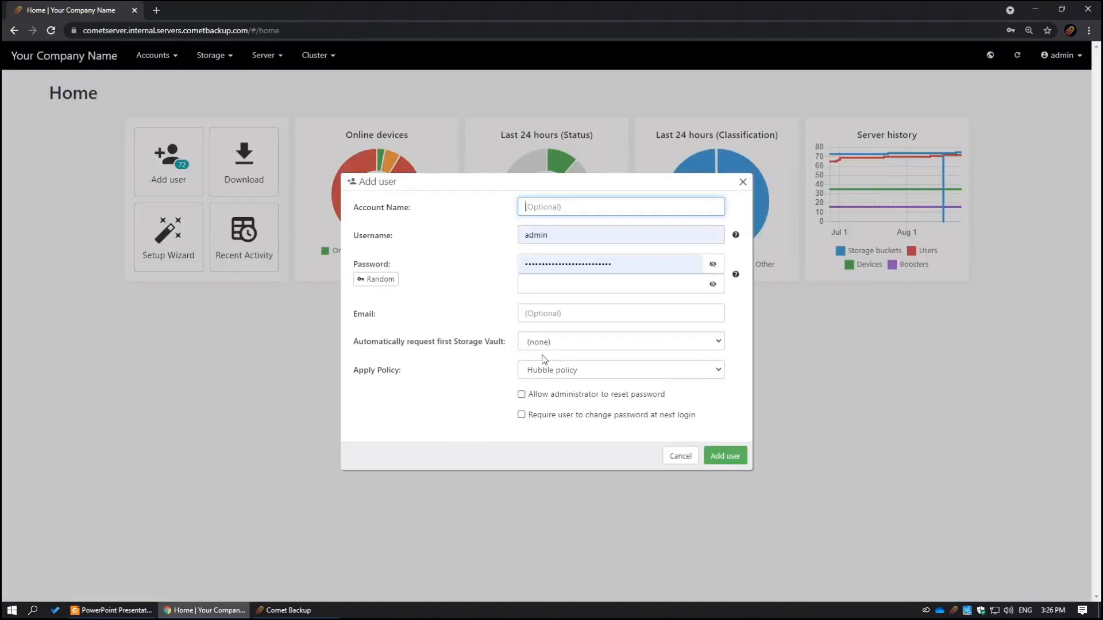
left_click(679, 456)
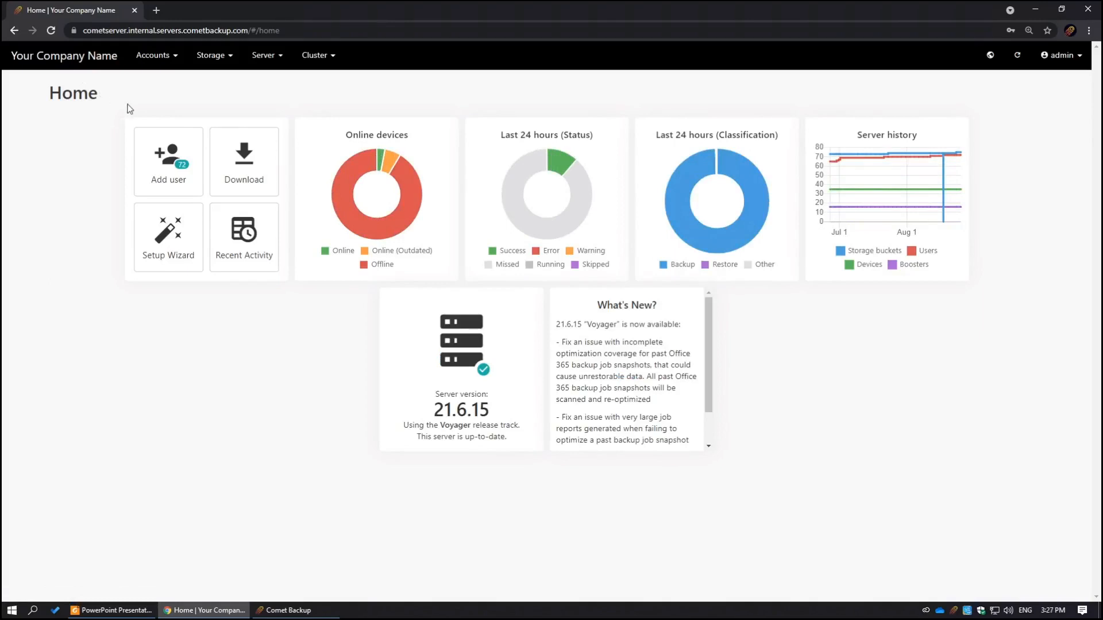
Examine the server's list of connected devices.
left_click(151, 63)
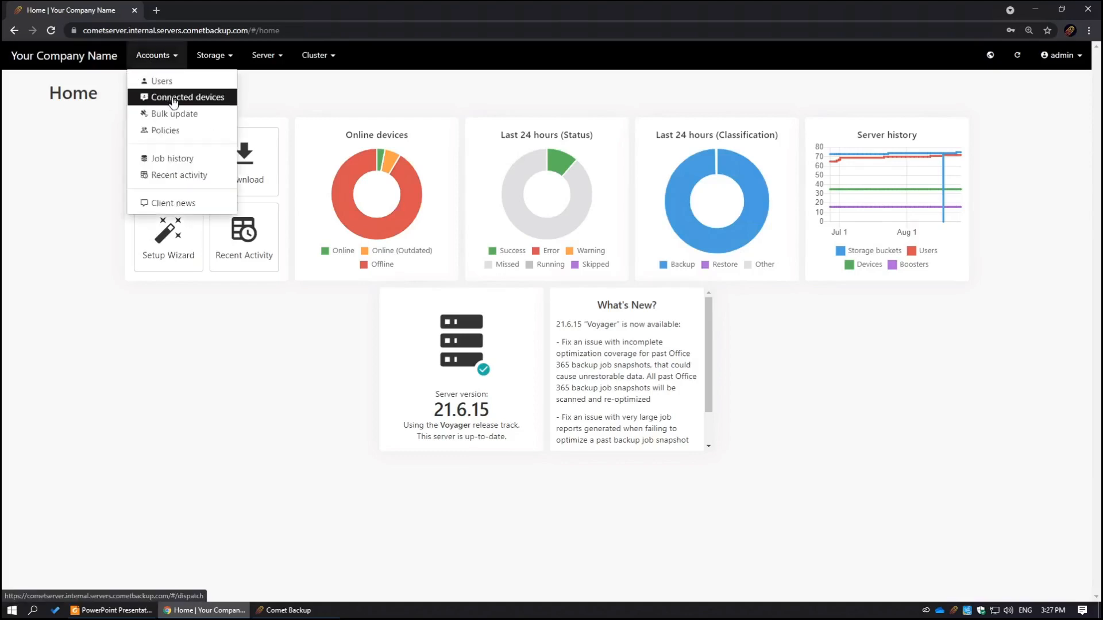
left_click(213, 105)
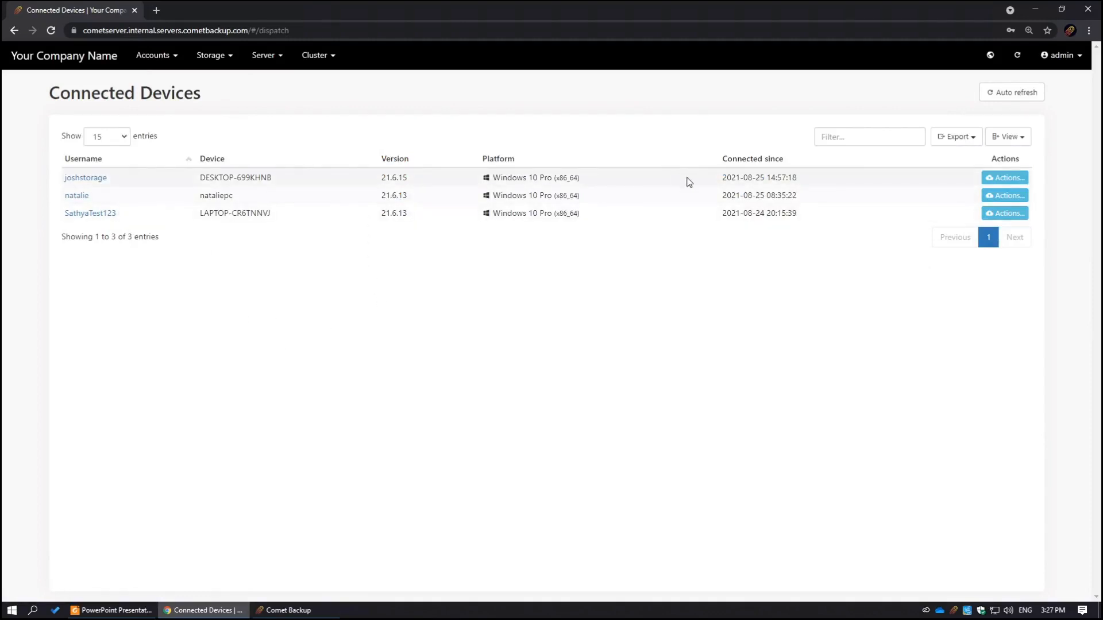
Review the remote actions for the first connected device and the options for a new bulk update campaign, without starting one.
left_click(1004, 177)
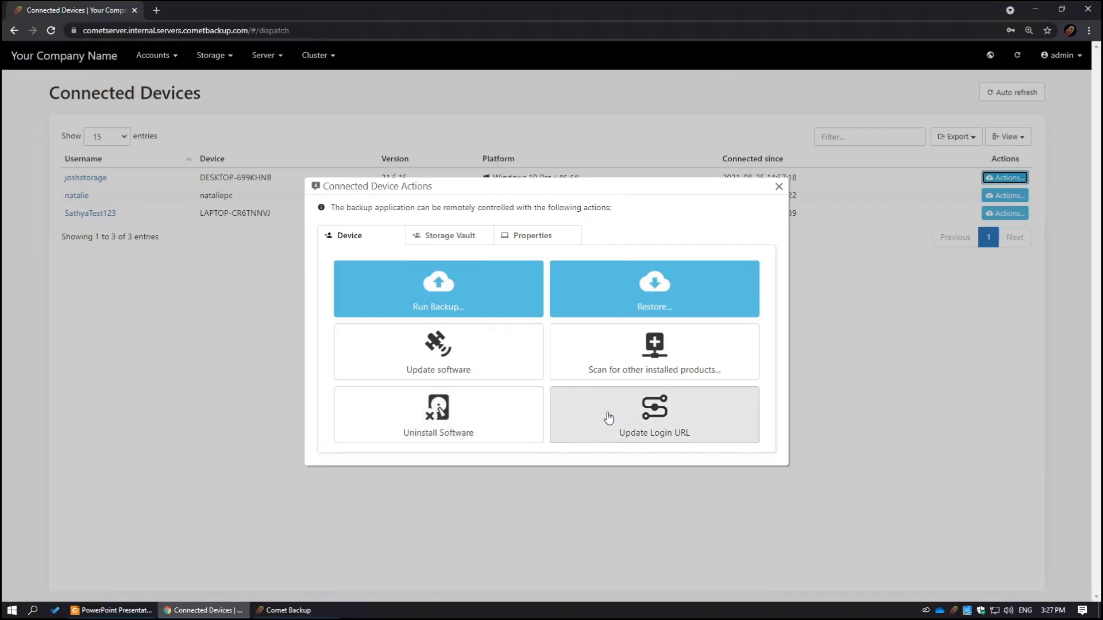
left_click(780, 187)
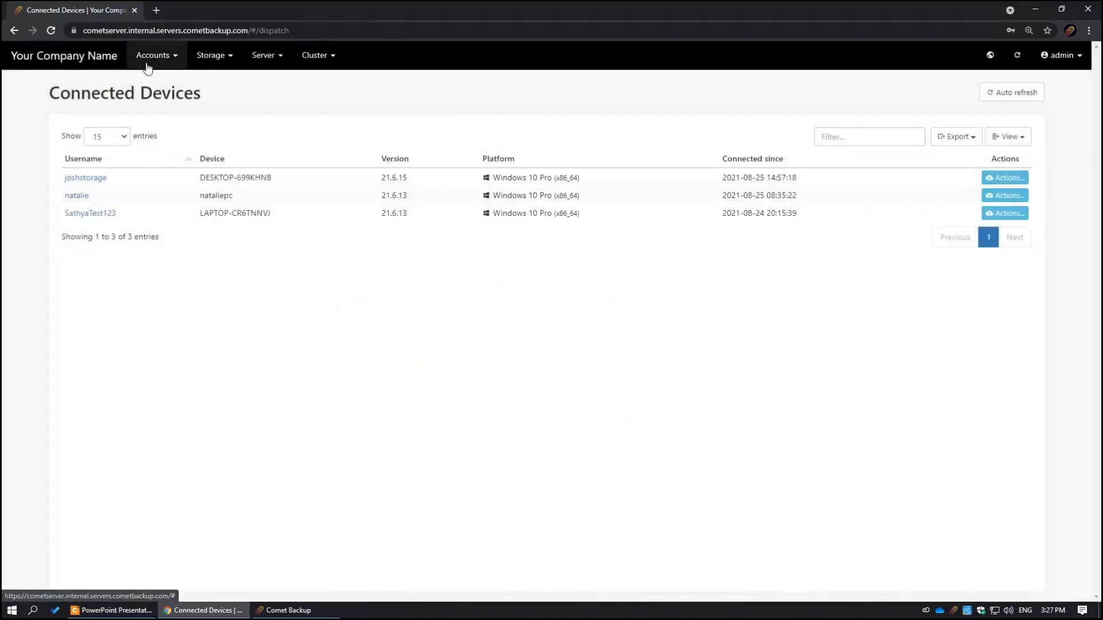
left_click(167, 57)
left_click(180, 114)
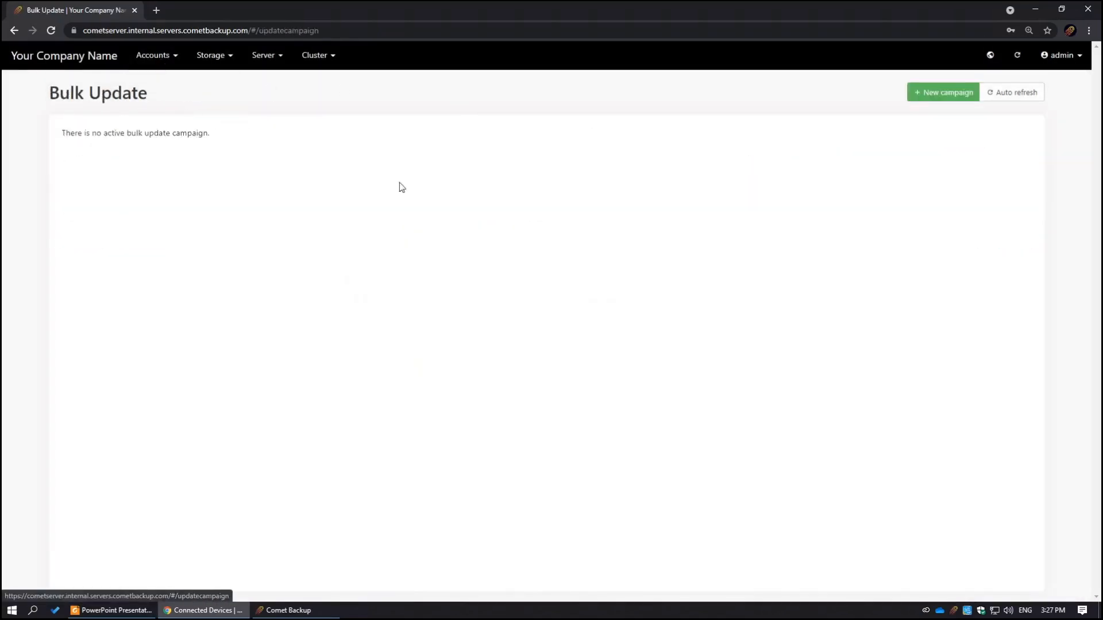
left_click(918, 94)
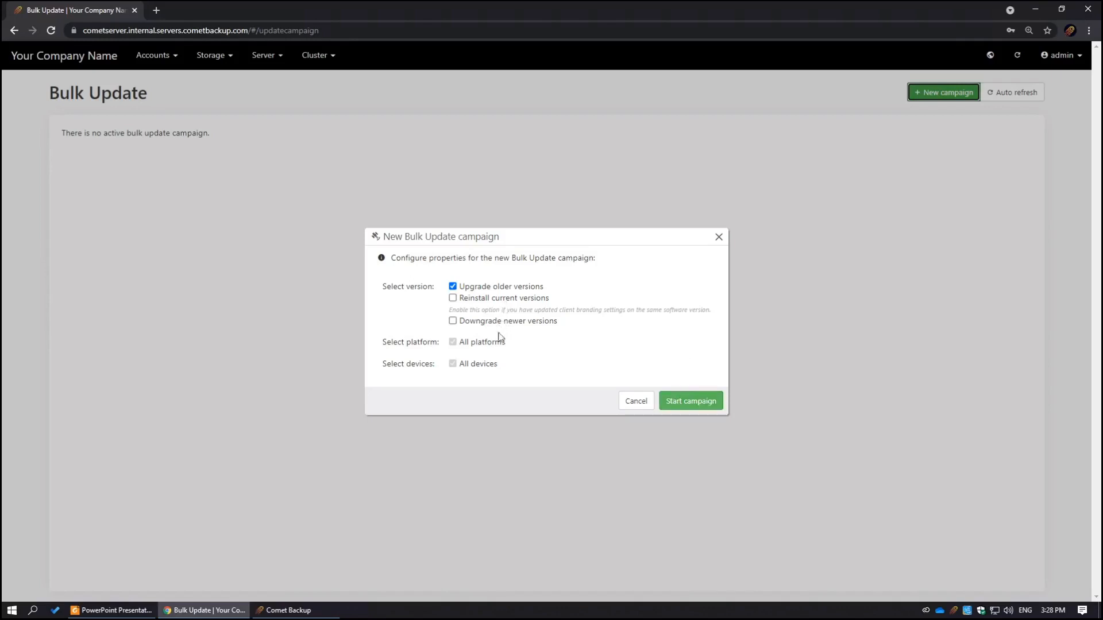
left_click(635, 401)
Open the job history and explore the custom search rules and their comparison operators, without running the query.
left_click(147, 57)
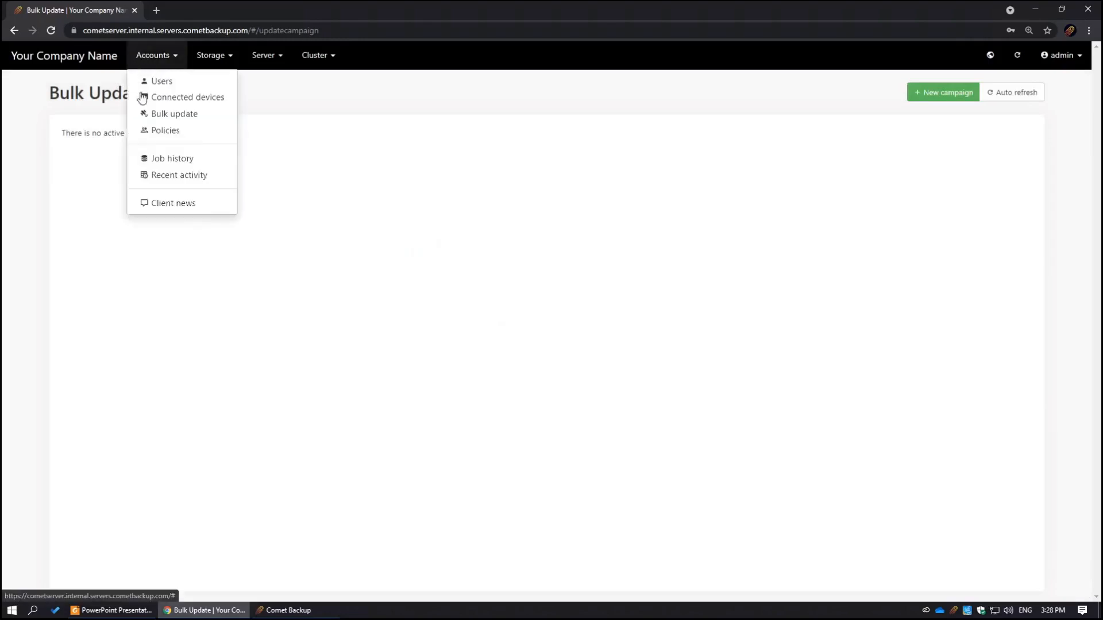
left_click(193, 164)
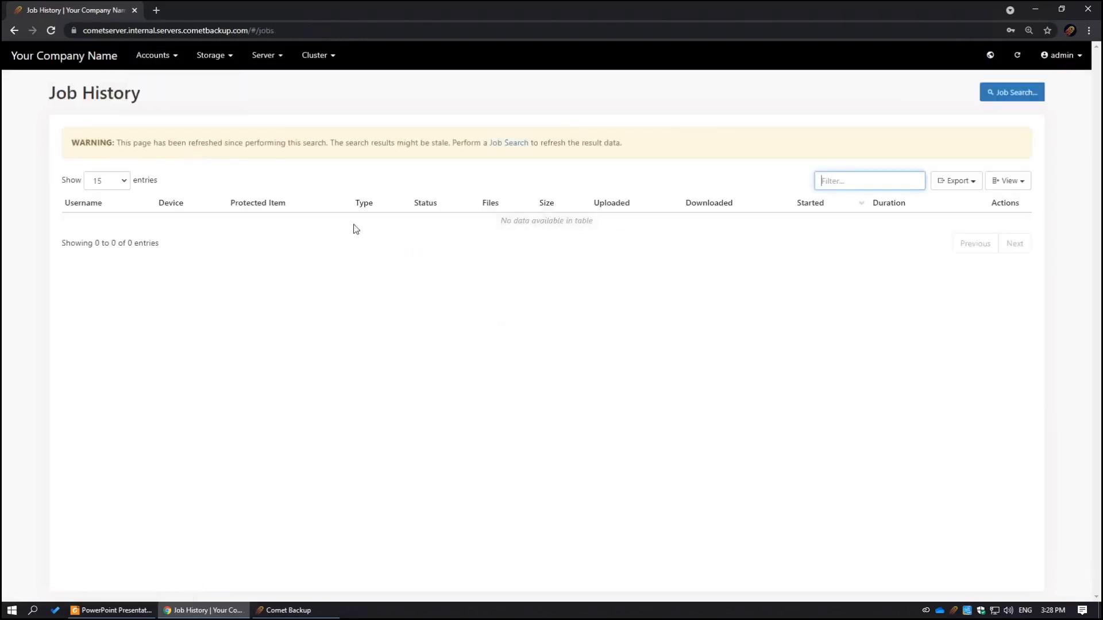
left_click(989, 91)
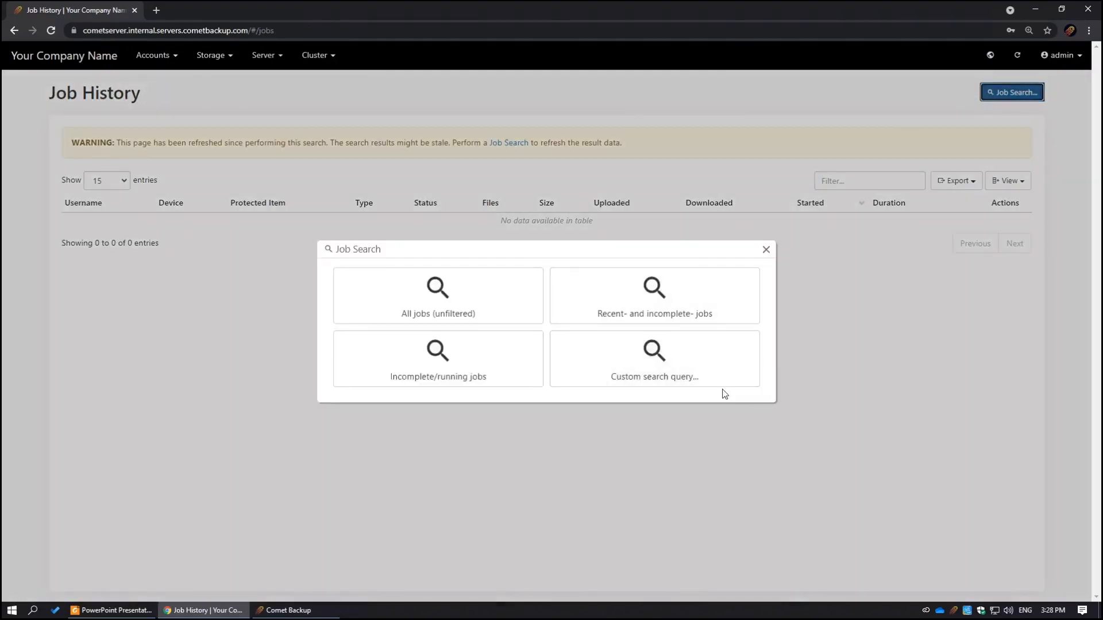
left_click(633, 367)
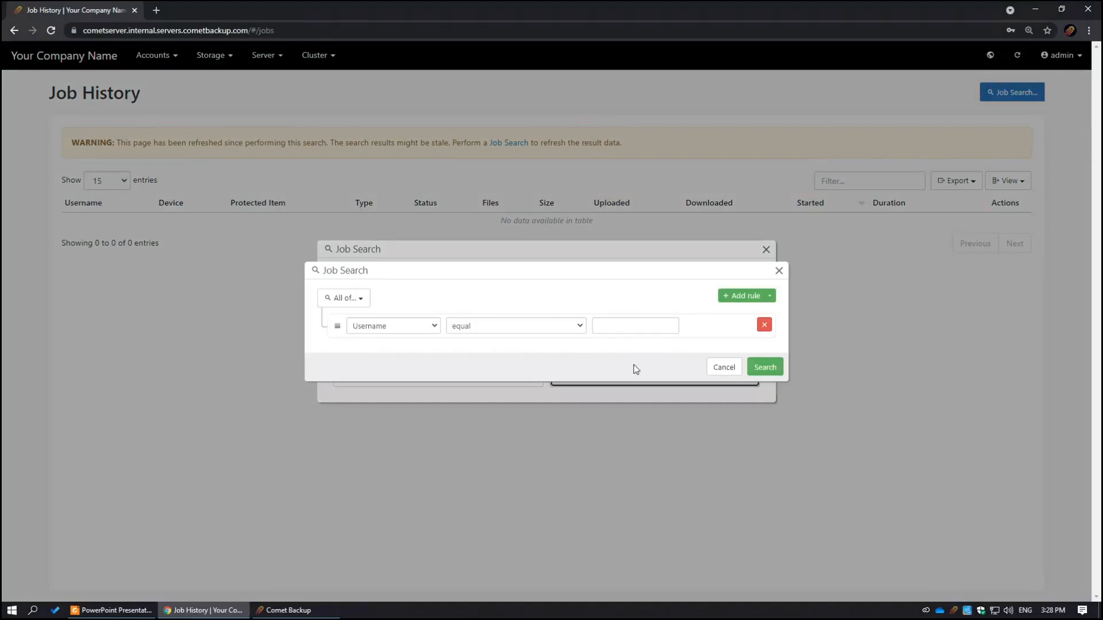
left_click(741, 282)
left_click(741, 287)
left_click(541, 326)
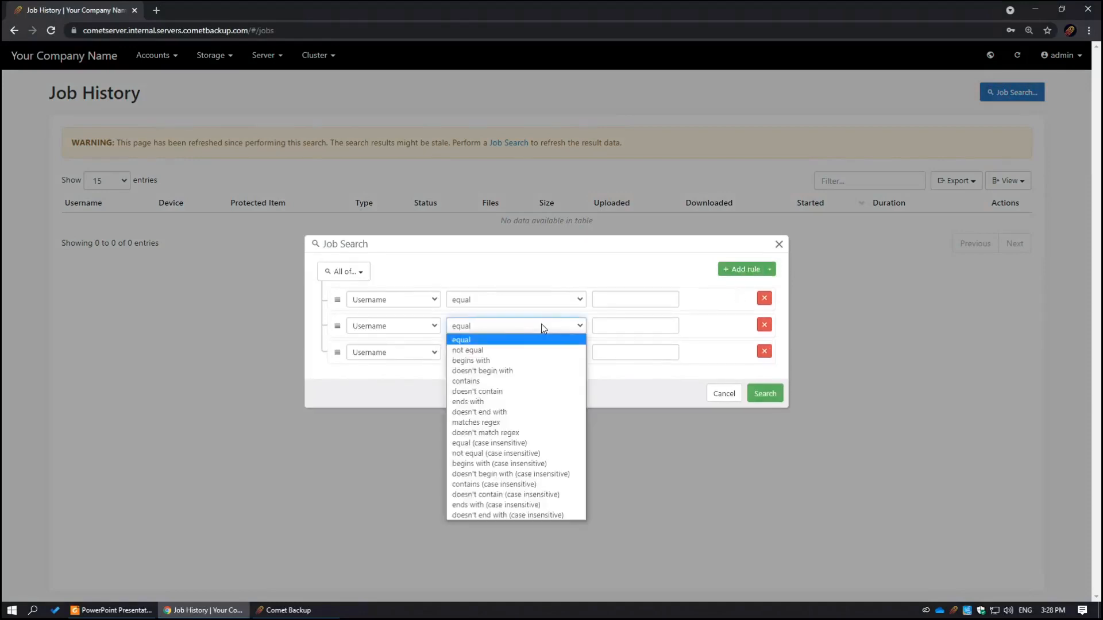
left_click(604, 371)
left_click(715, 392)
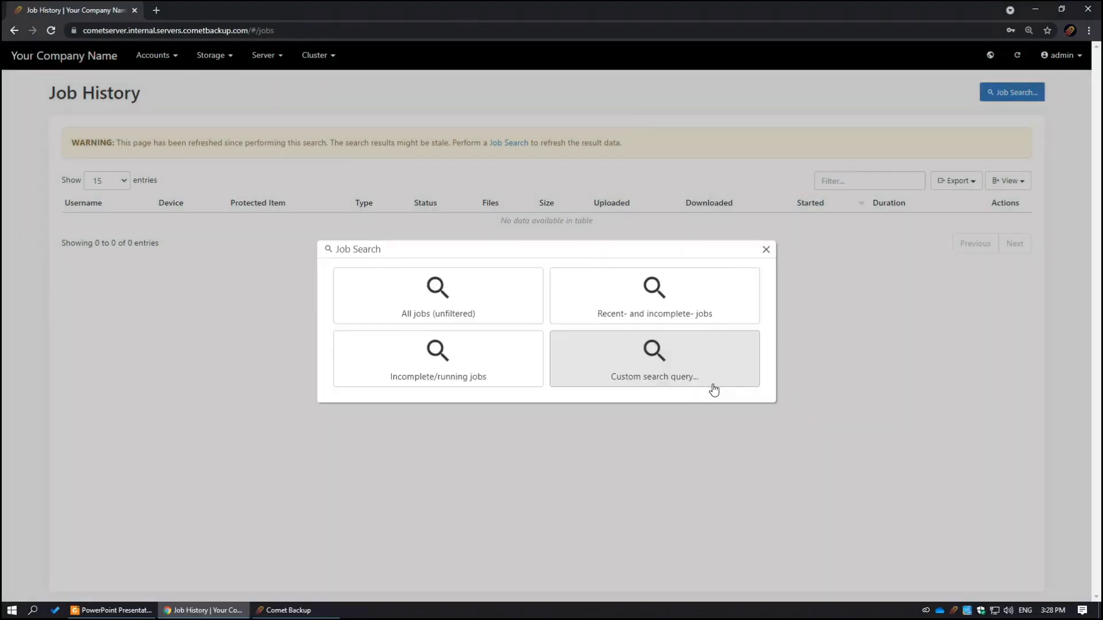
List all jobs unfiltered and open the report of the Update job on DESKTOP-699KHNB.
left_click(478, 306)
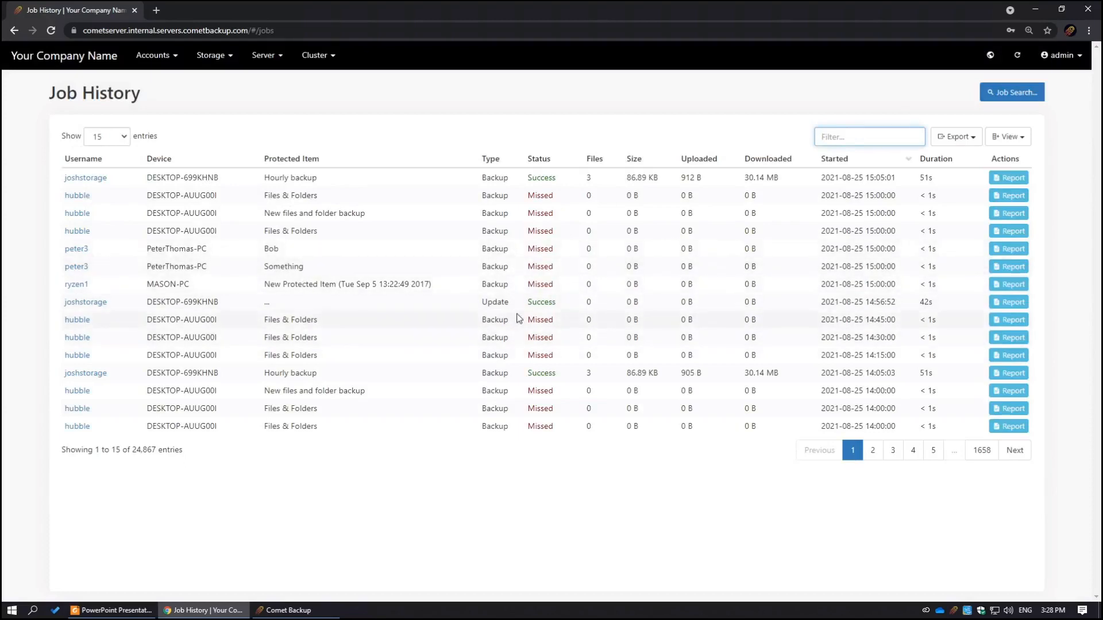
left_click(1021, 308)
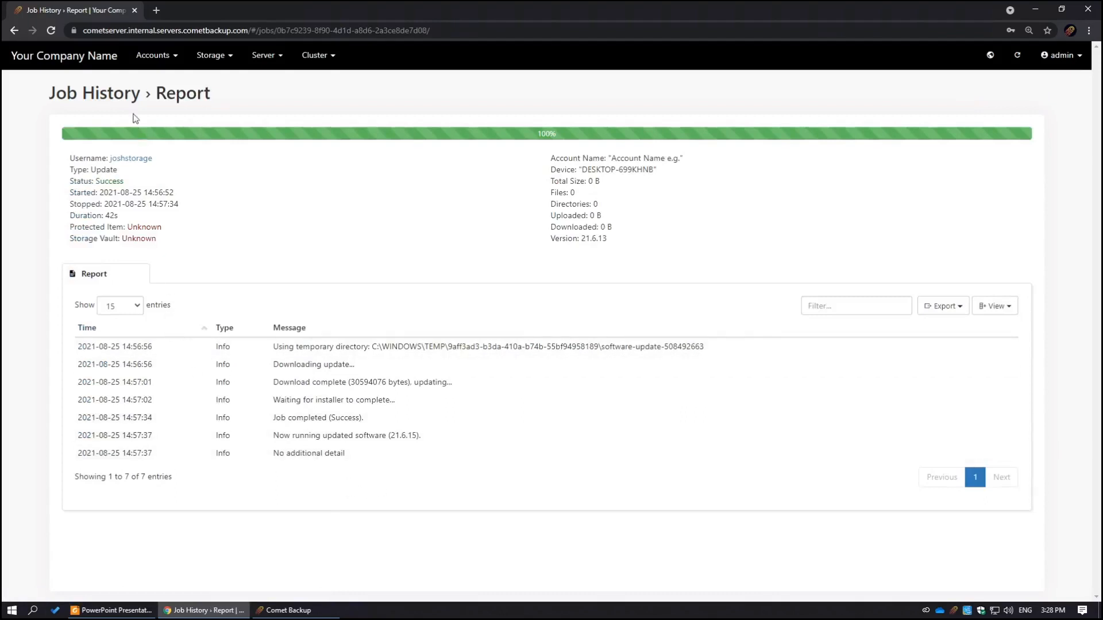
Open the server's recent activity list and sort it by activity in descending order.
left_click(144, 65)
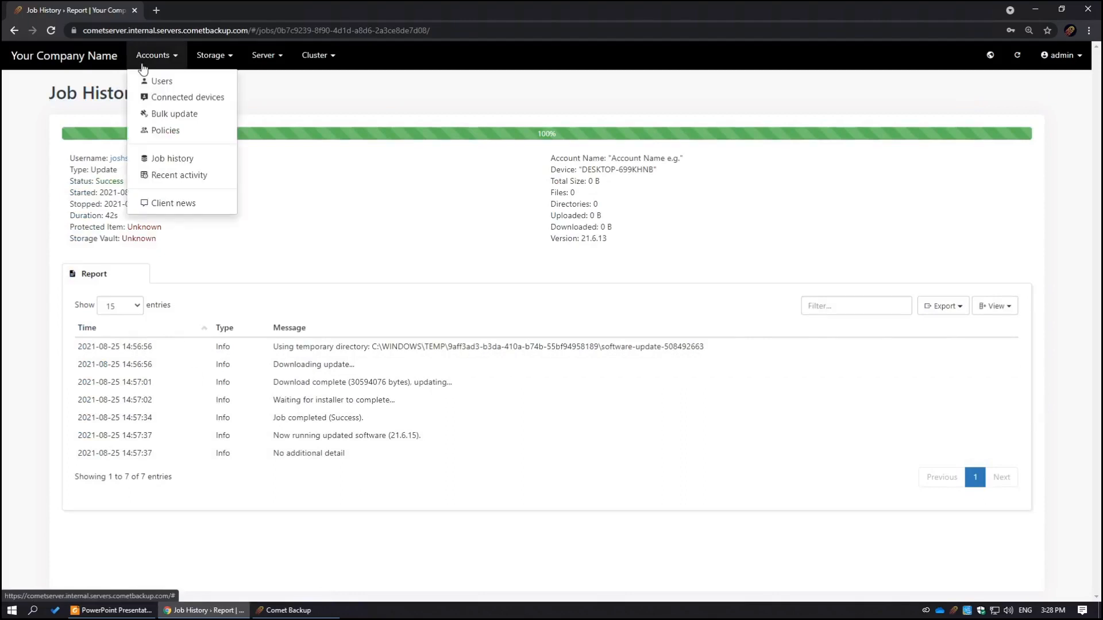
left_click(192, 178)
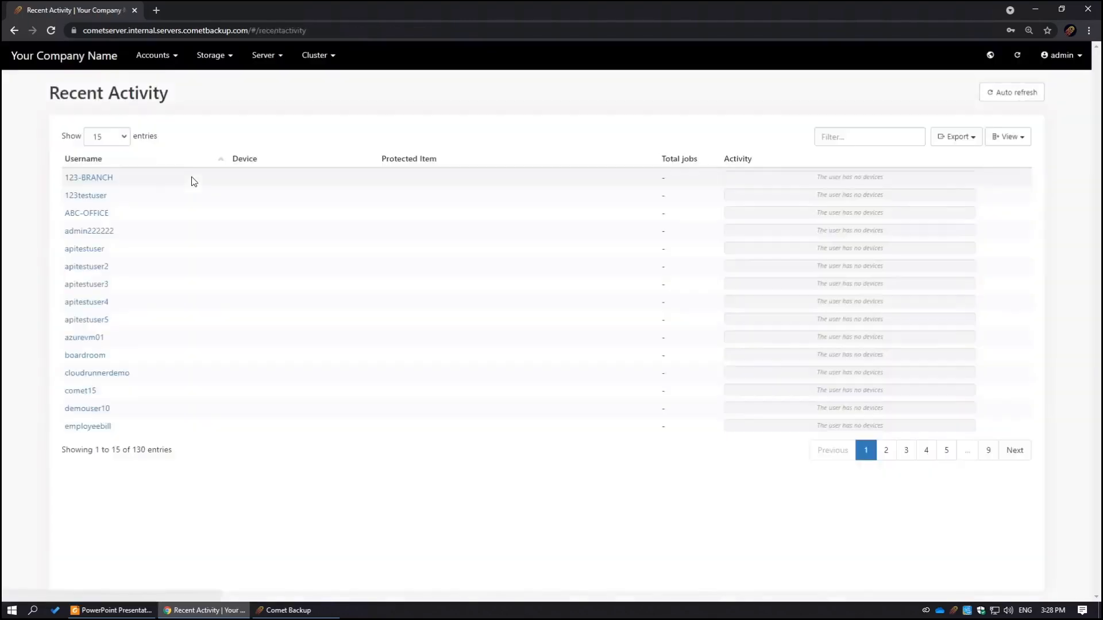
left_click(738, 165)
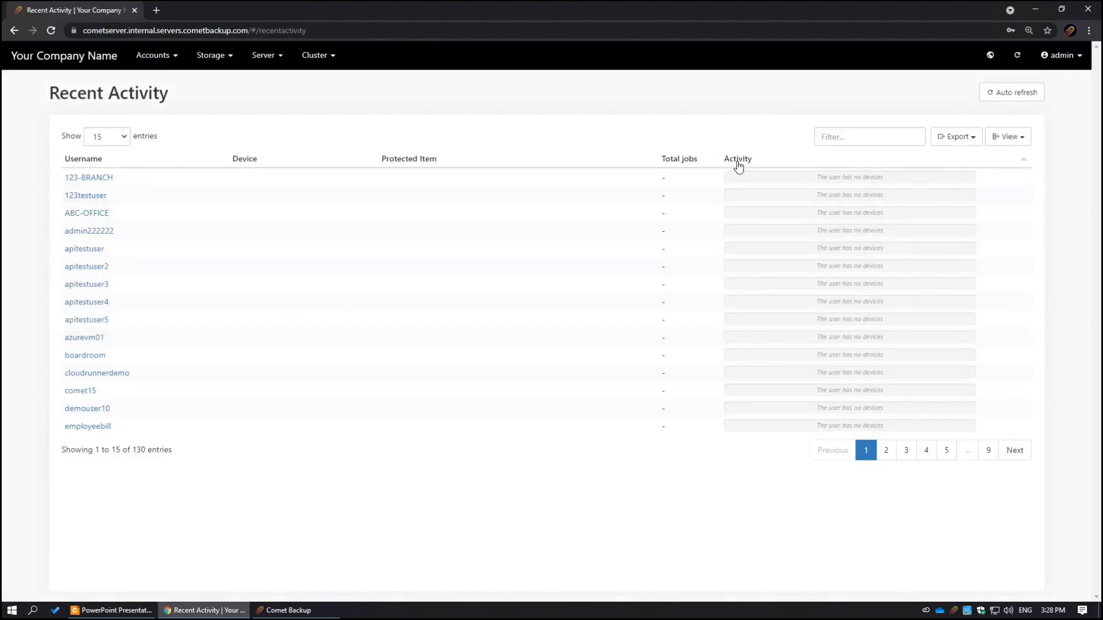
left_click(738, 164)
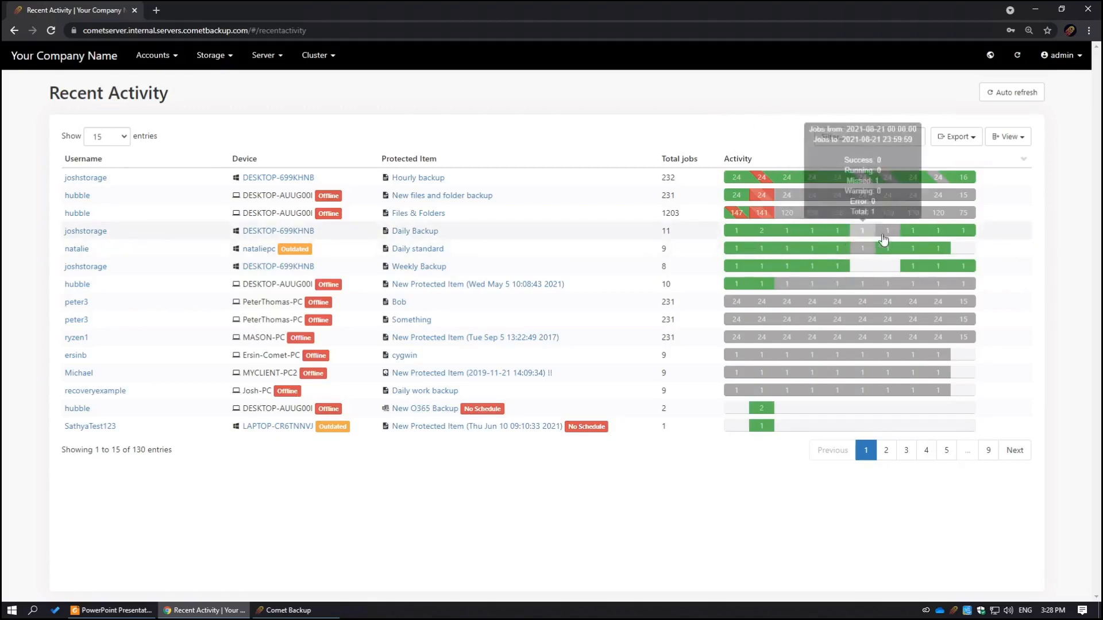
Inspect the daily job breakdowns of several protected items and open the Hourly backup jobs for 2021-08-17.
mouse_move(940, 238)
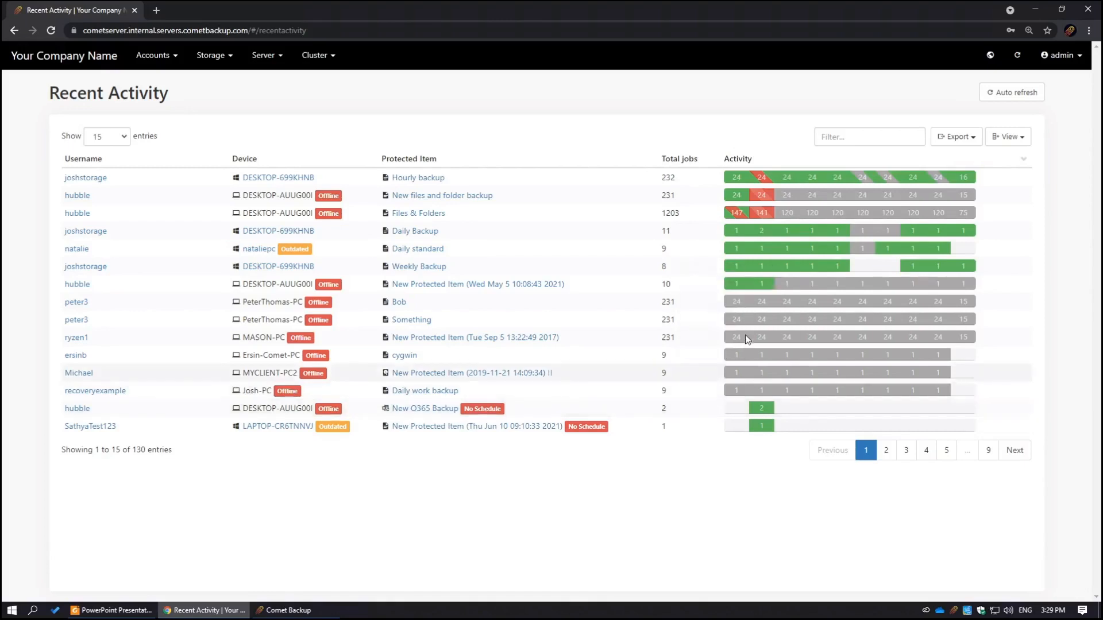
mouse_move(742, 337)
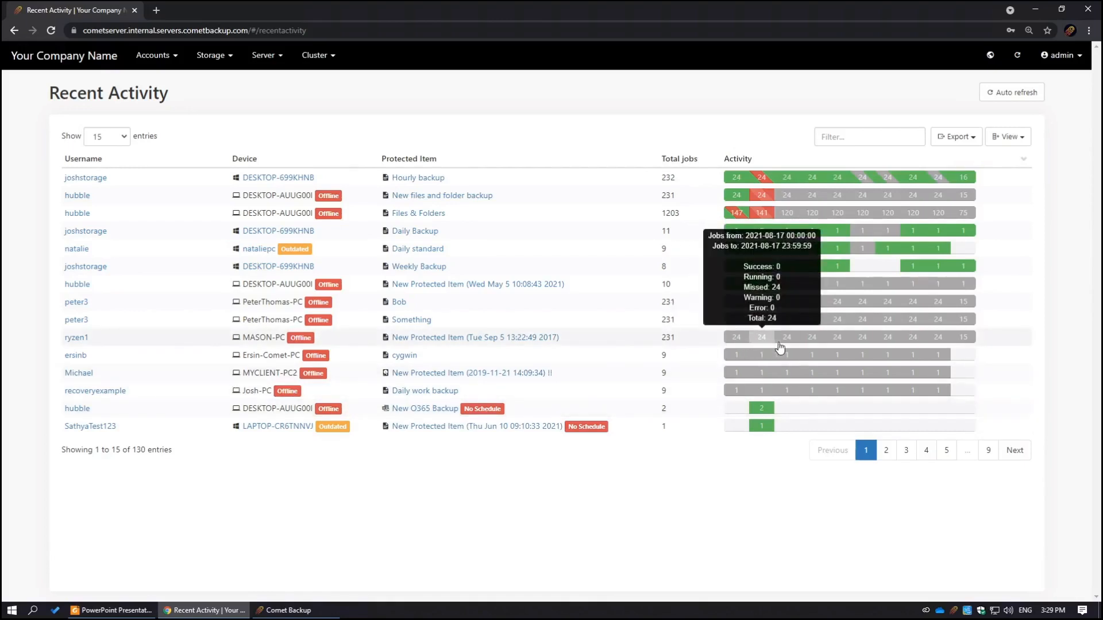
mouse_move(780, 347)
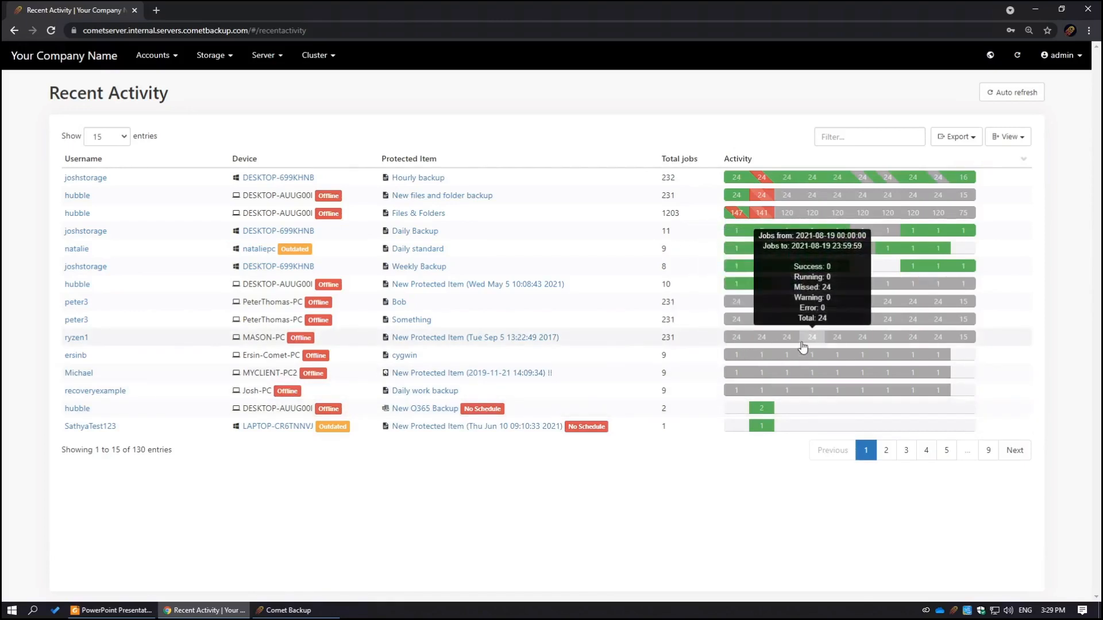
mouse_move(874, 341)
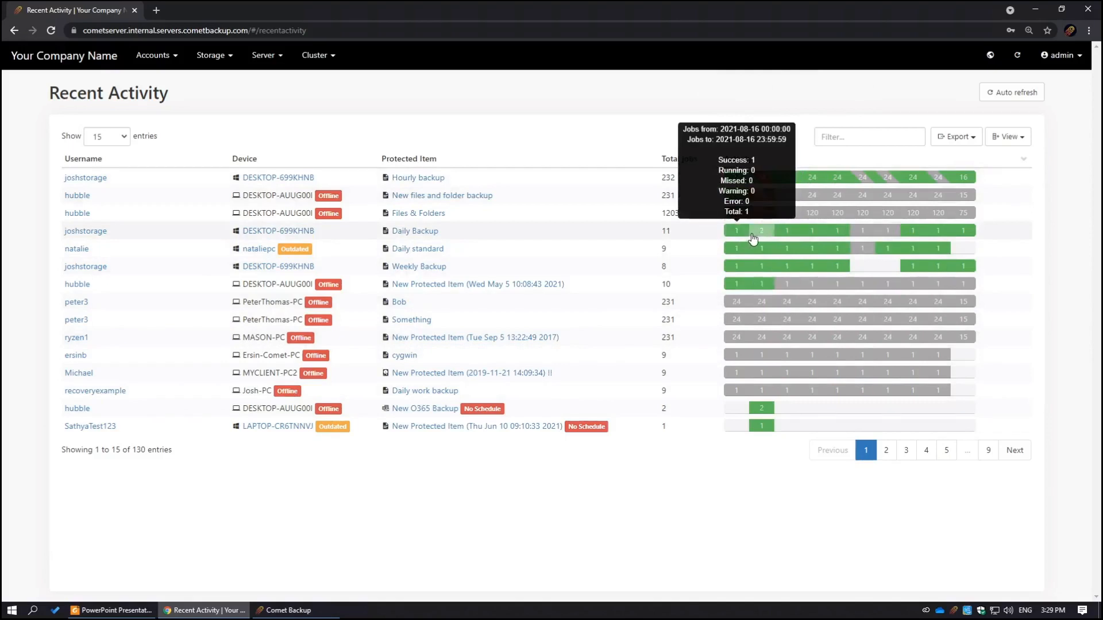
mouse_move(787, 237)
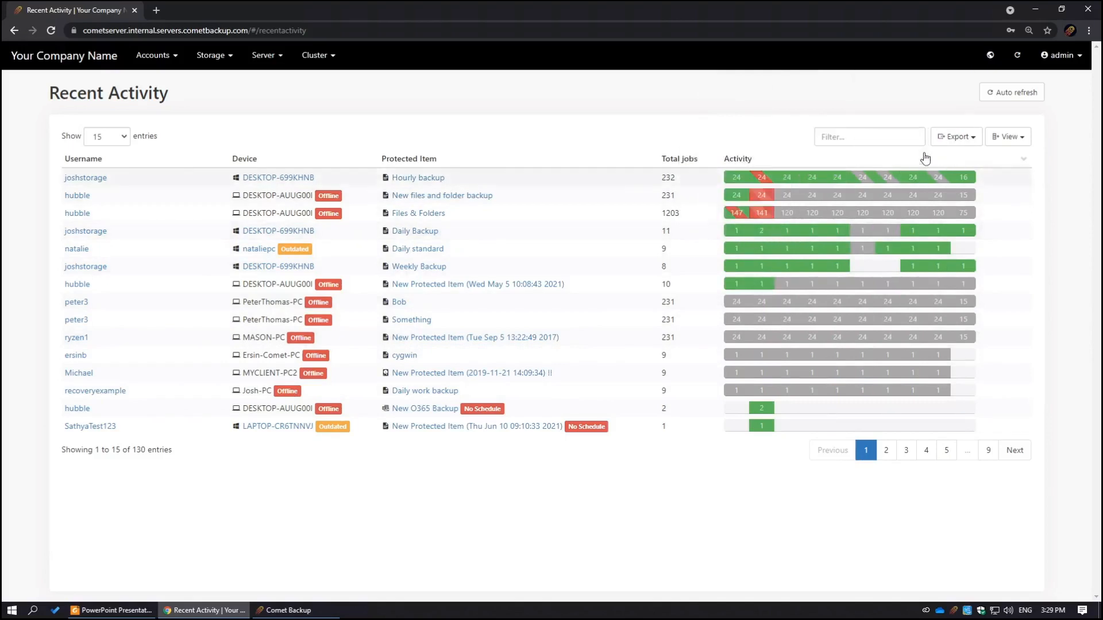
mouse_move(764, 181)
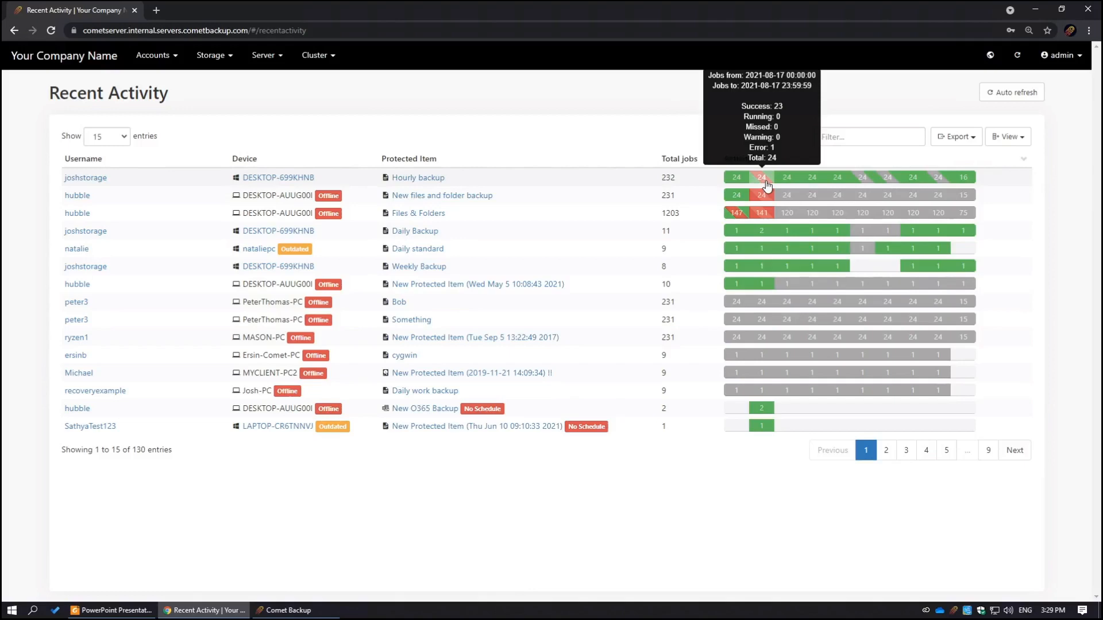
left_click(766, 183)
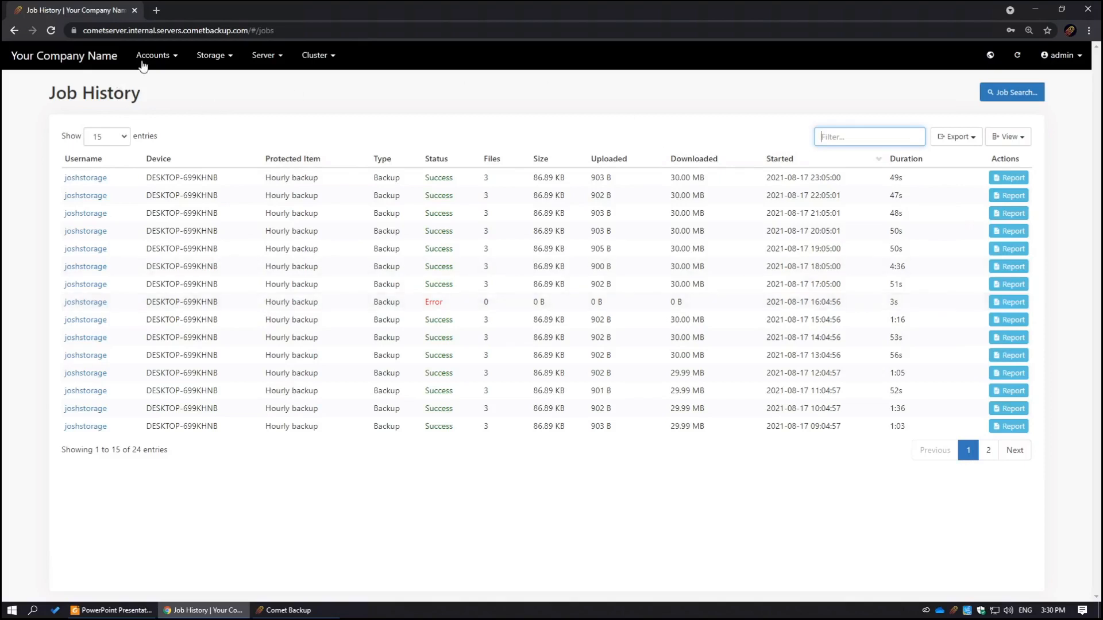
Return to the server's home dashboard, switch to the Comet Backup desktop client and reposition its window.
left_click(114, 60)
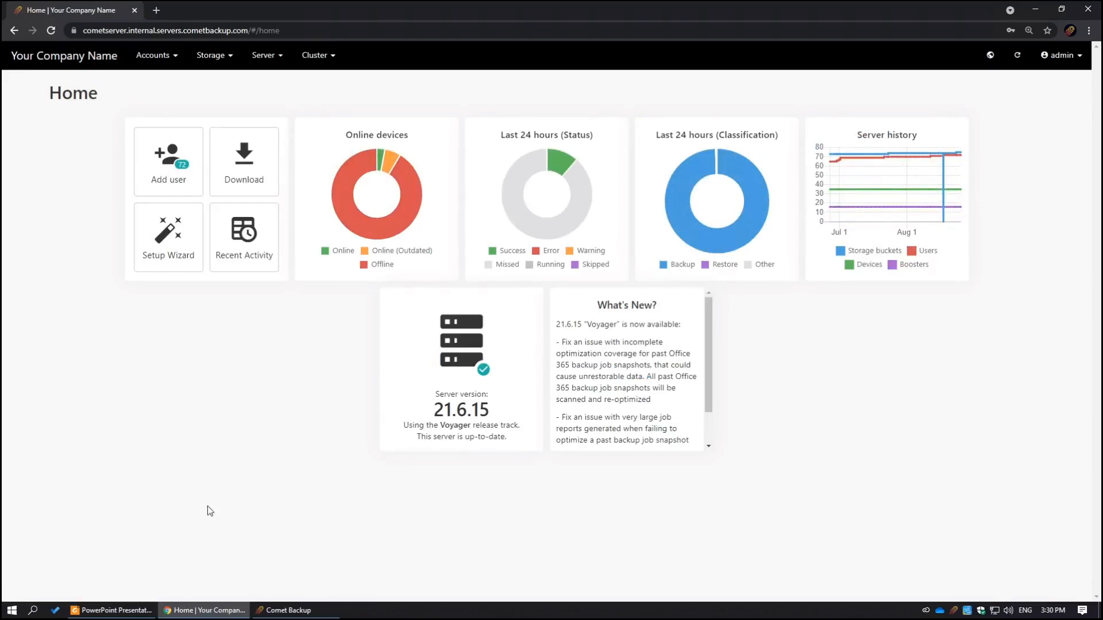
left_click(206, 610)
left_click(282, 608)
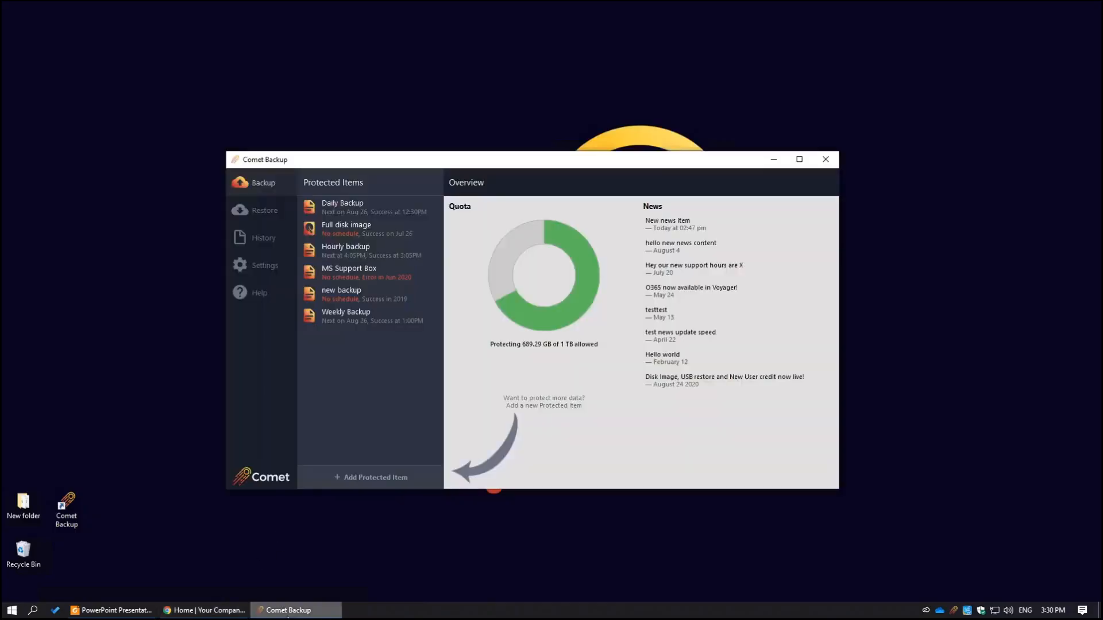
left_click_drag(579, 164, 599, 145)
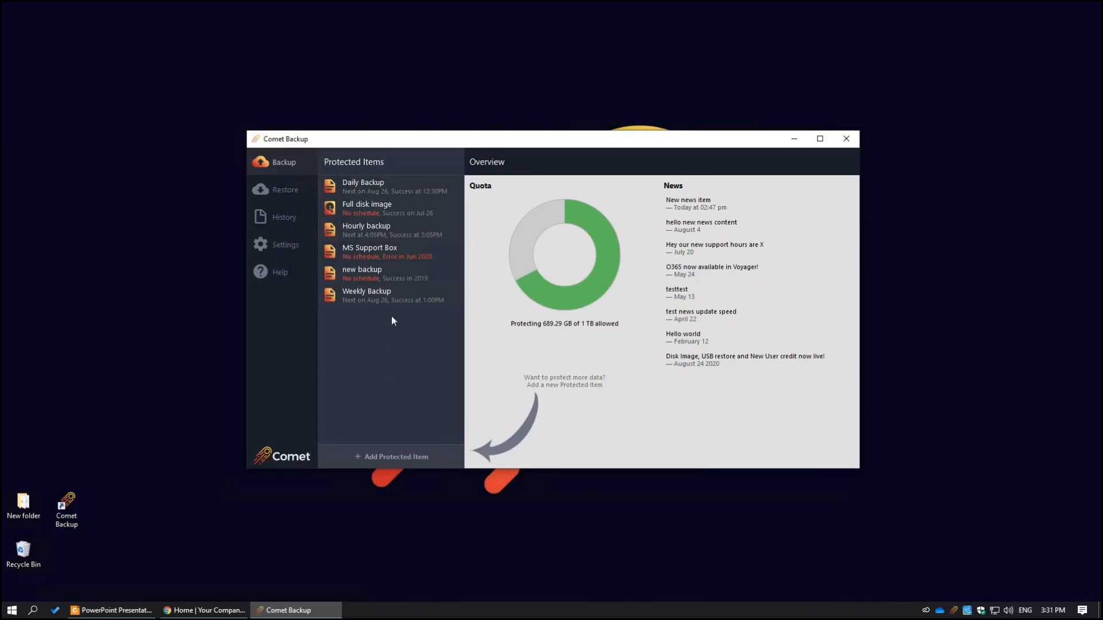
Start a new Files and Folders protected item that includes the Desktop and Documents folders.
left_click(374, 455)
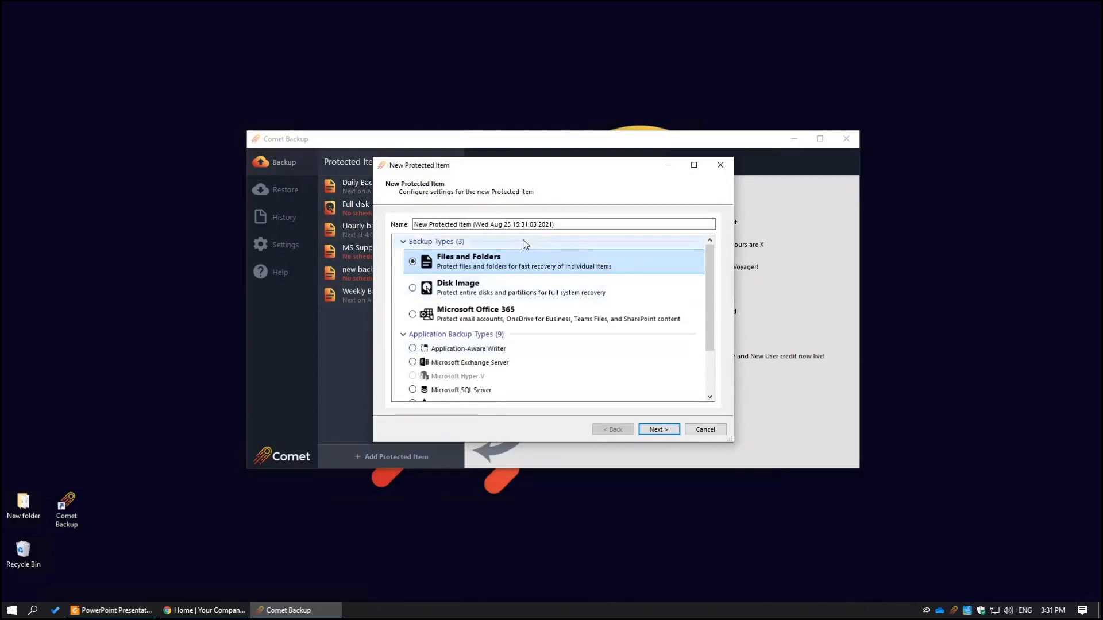
left_click(659, 430)
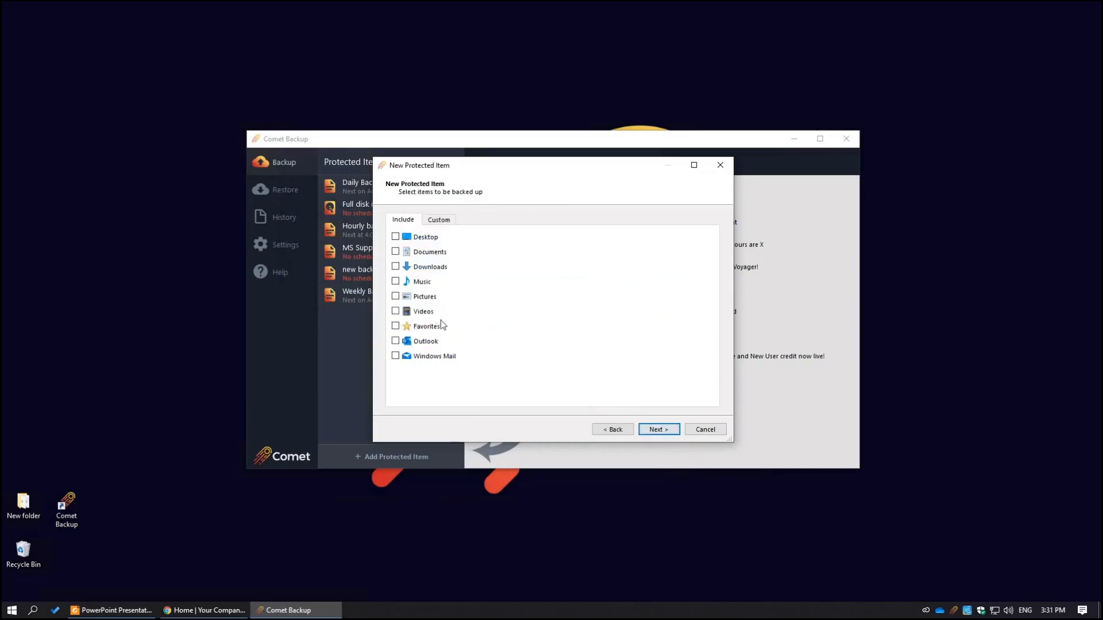
left_click(434, 239)
left_click(443, 254)
Review the protected item's custom include paths and the drives offered for selection, without adding any.
left_click(439, 220)
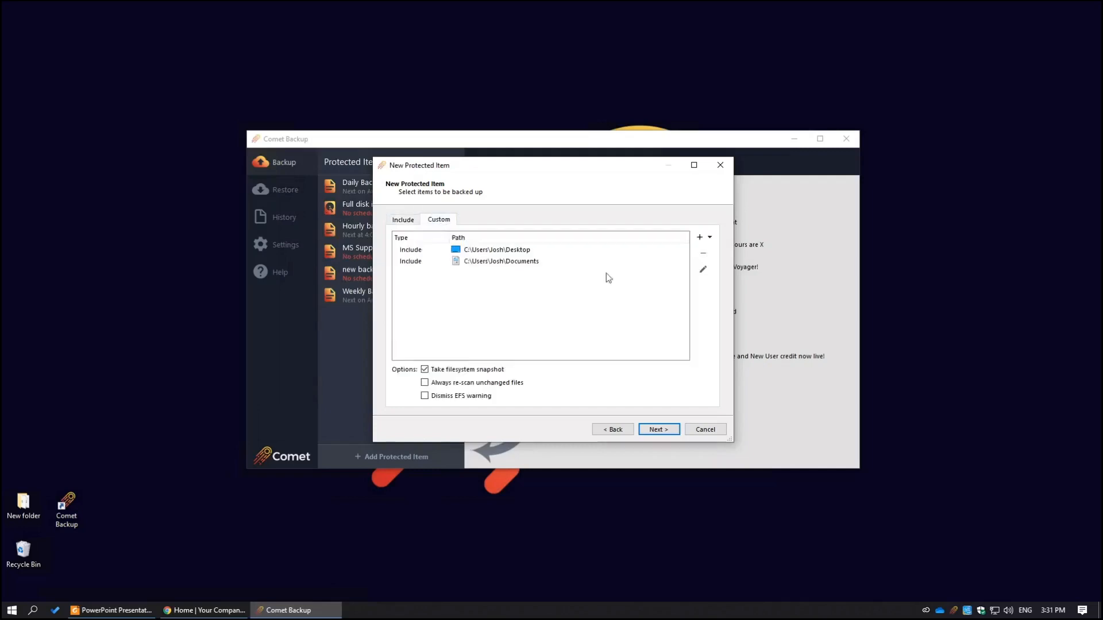
left_click(701, 238)
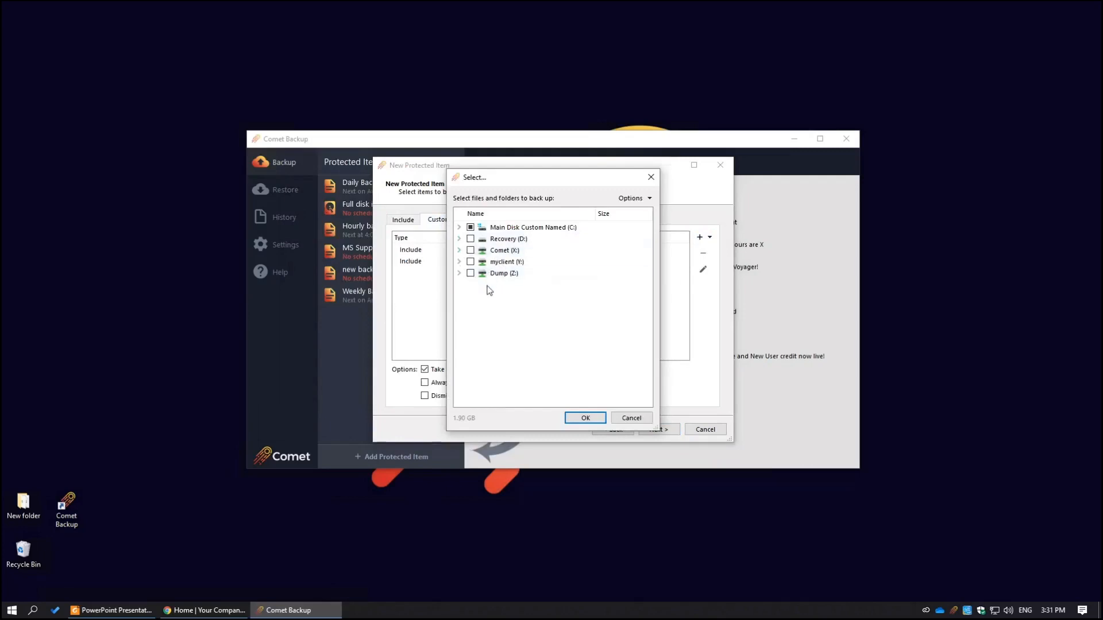
left_click(631, 417)
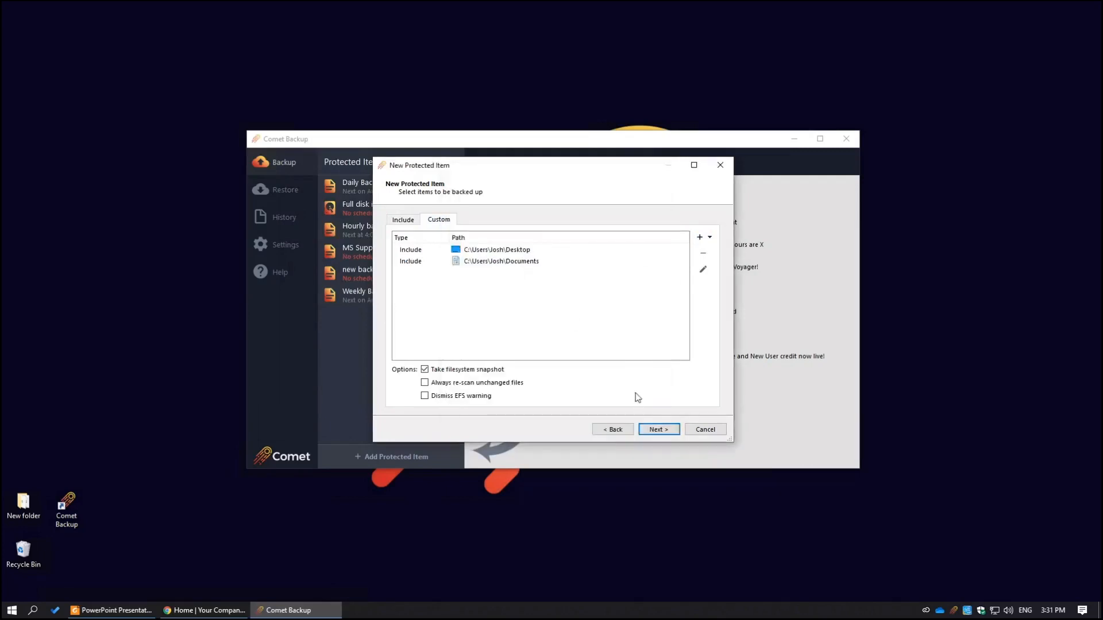
Disable the default of no extra commands and view the options for a new command, without adding one.
left_click(653, 430)
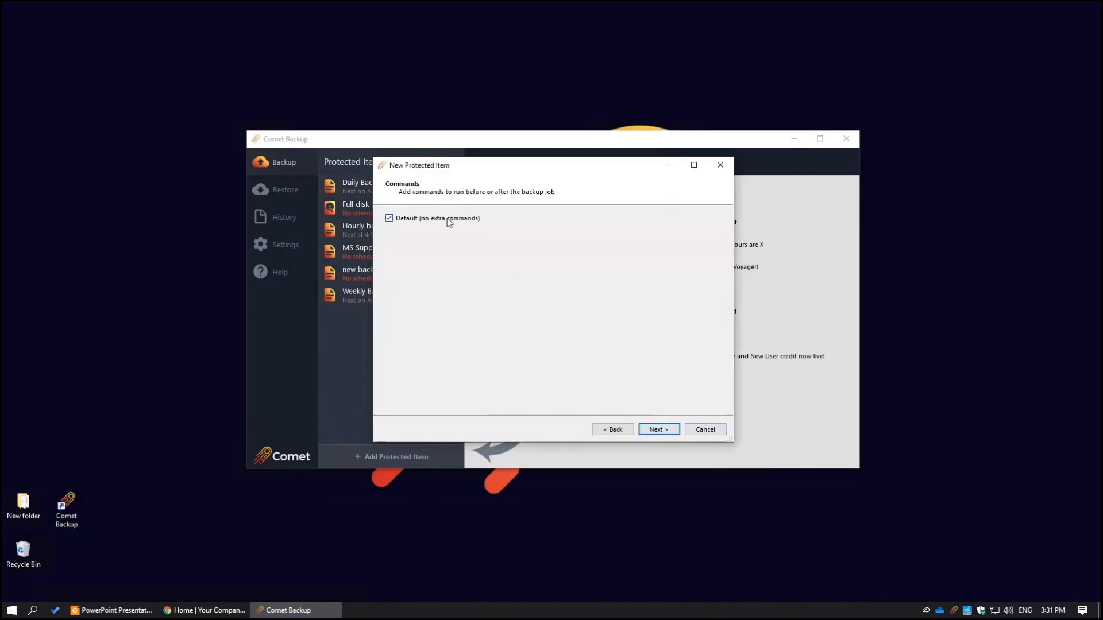
left_click(448, 219)
left_click(715, 232)
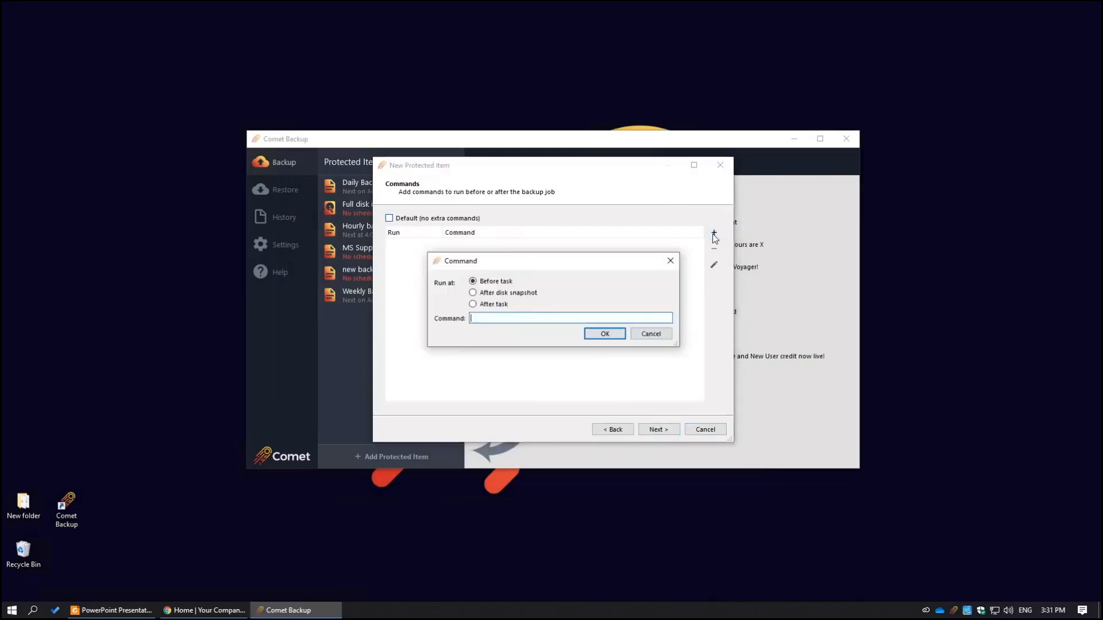
left_click(651, 336)
Review the protected item's schedule options, trying the Weekly frequency for a new schedule time, and discard the schedule without saving.
left_click(674, 431)
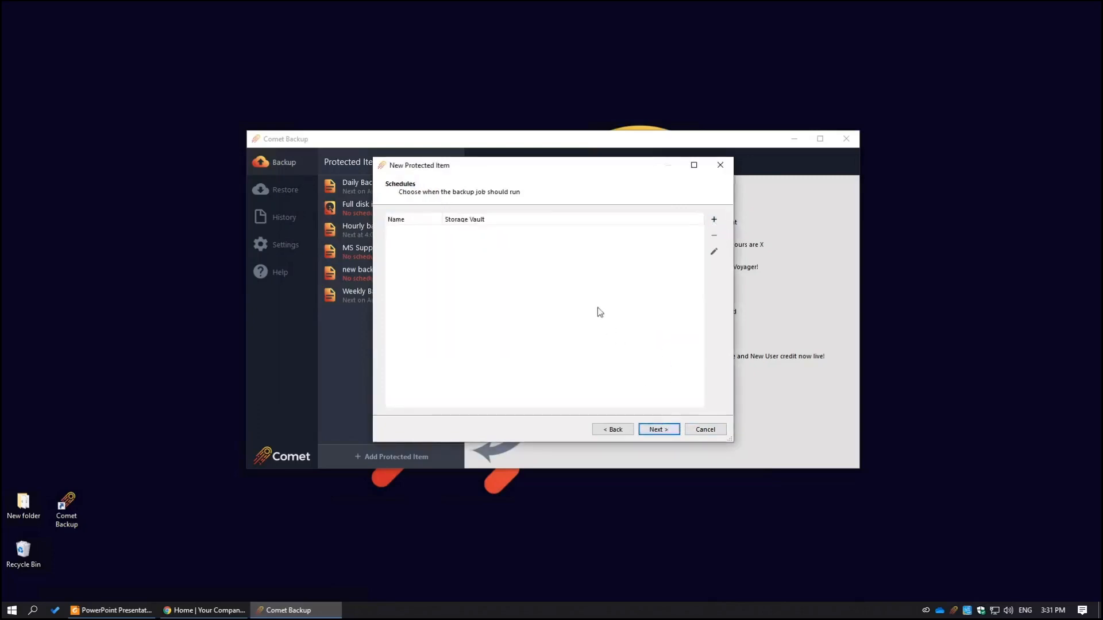
left_click(715, 219)
left_click(495, 213)
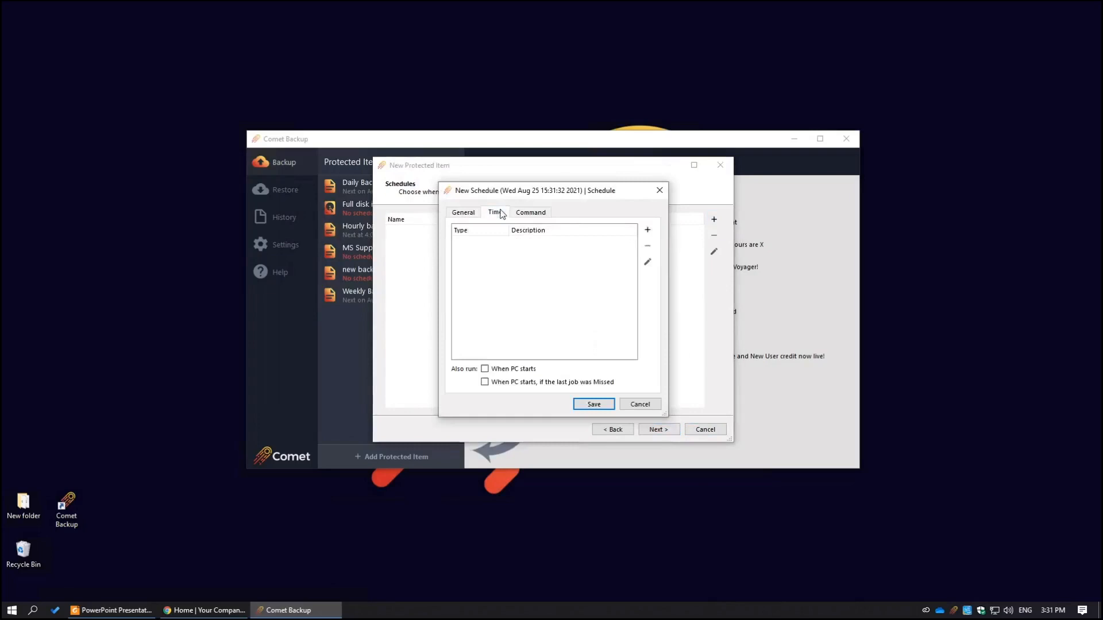
left_click(648, 228)
left_click(616, 241)
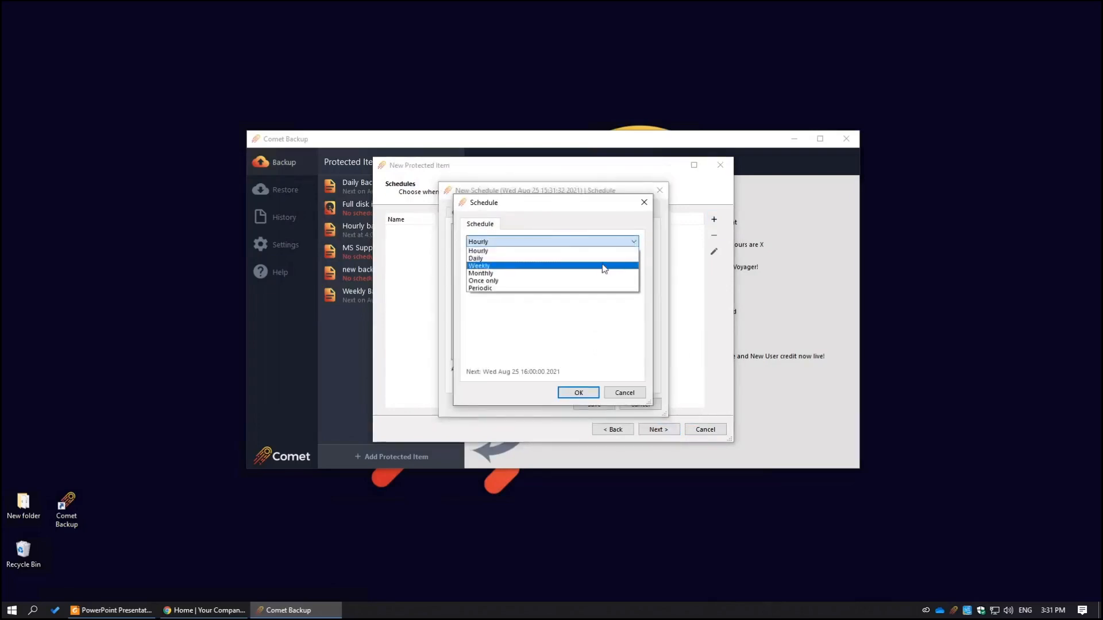
left_click(605, 265)
left_click(626, 393)
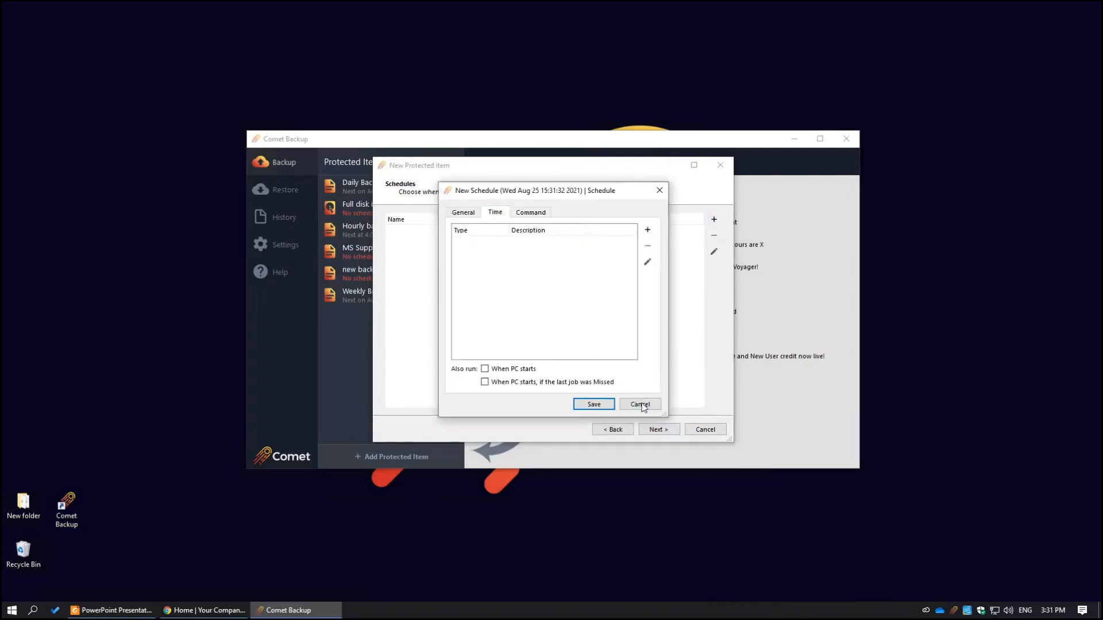
left_click(636, 403)
View the retention and finish pages of the new protected item, and cancel its creation without running a backup.
left_click(658, 429)
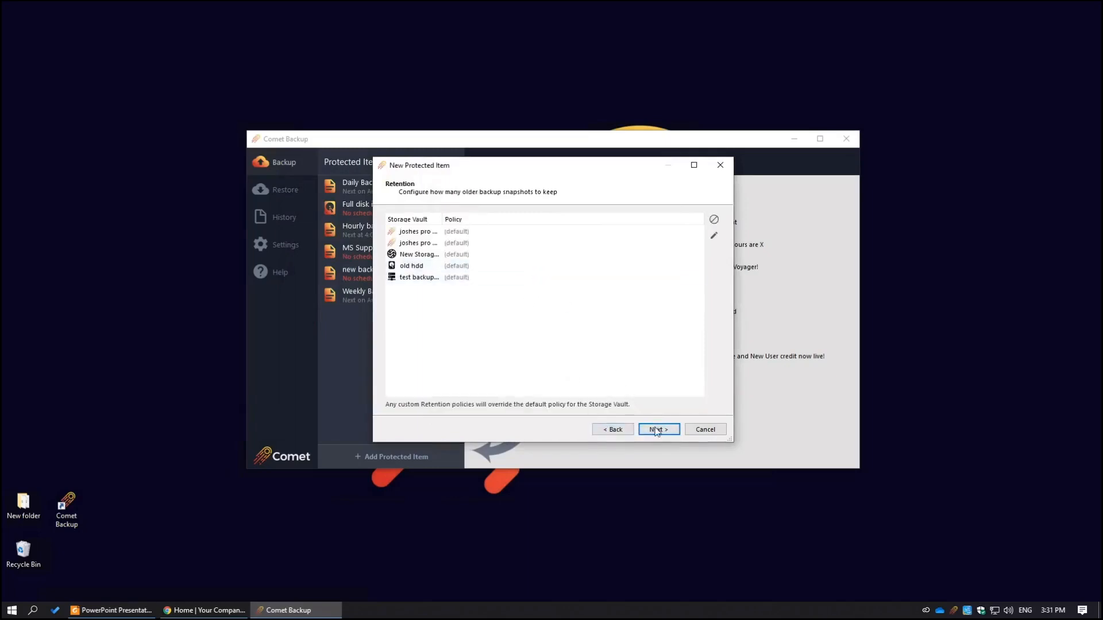
left_click(658, 429)
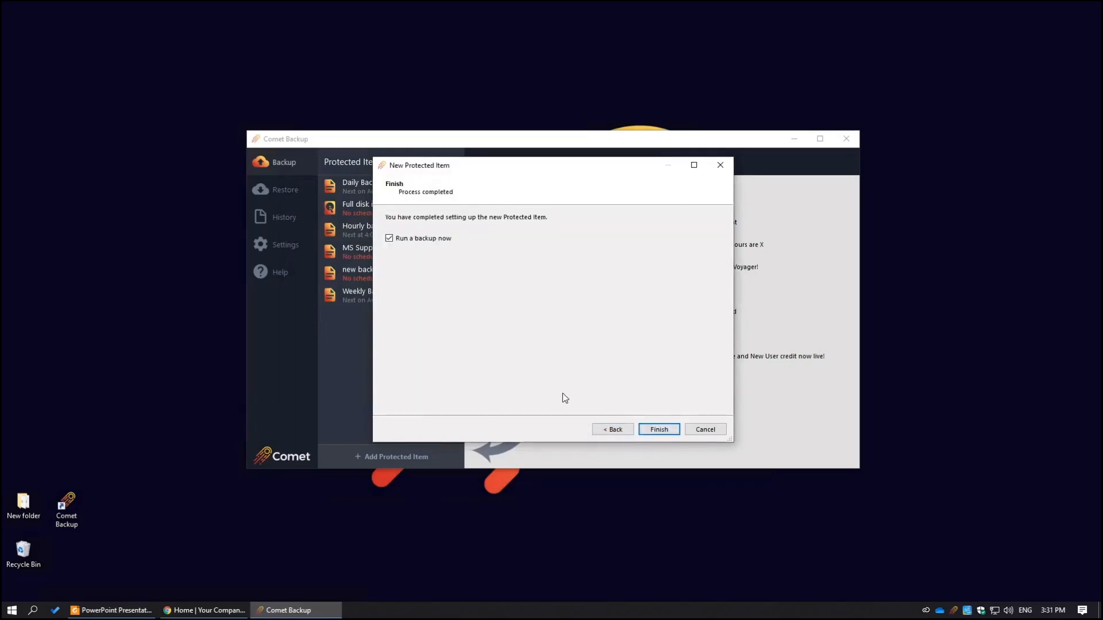
left_click(711, 430)
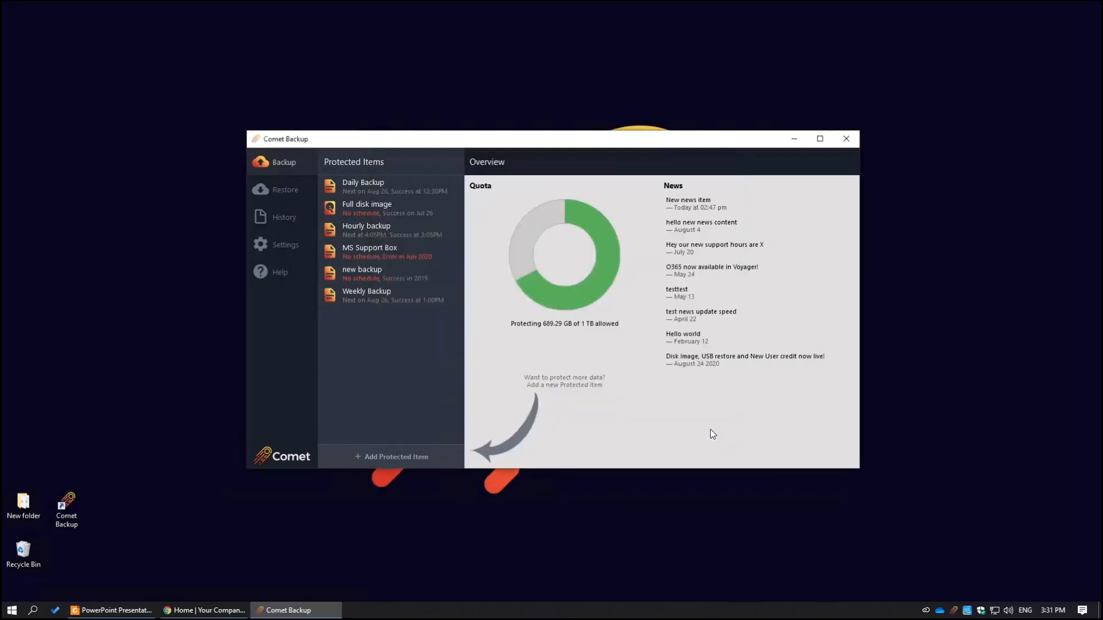
Start a restore from the preselected Storage Vault, view the Full disk image snapshots and choose the most recent dated Hourly backup snapshot.
left_click(281, 189)
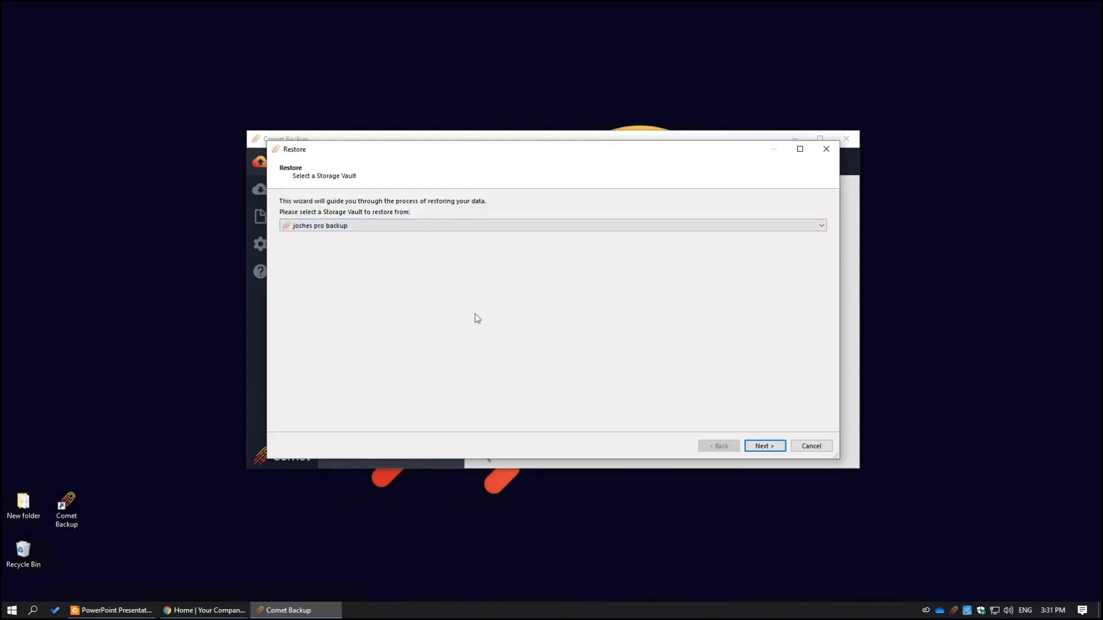
left_click(749, 447)
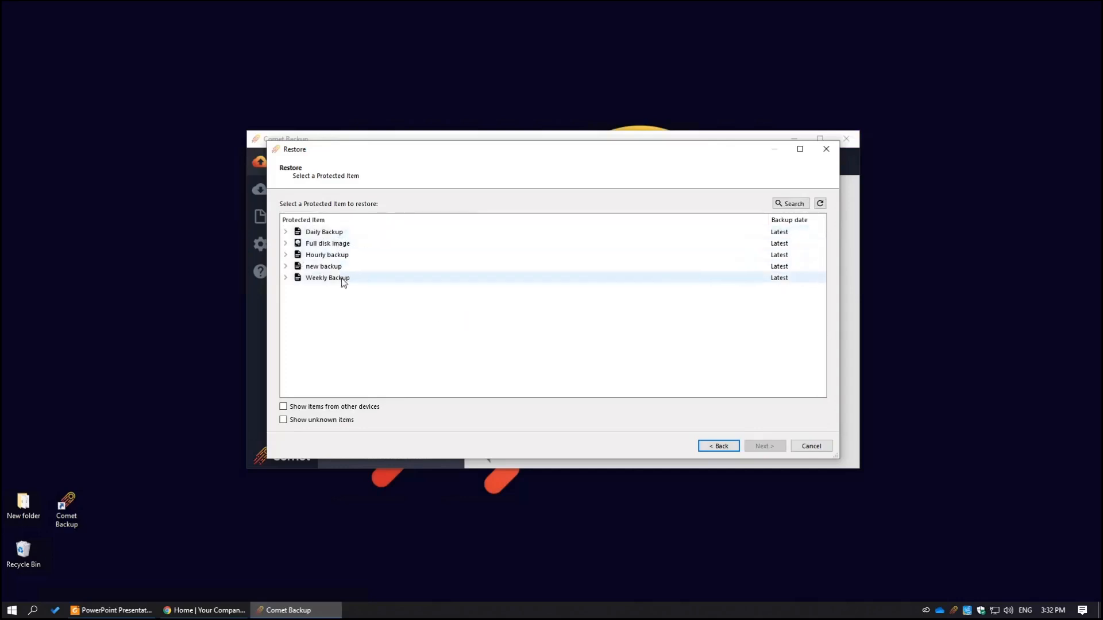
left_click(286, 244)
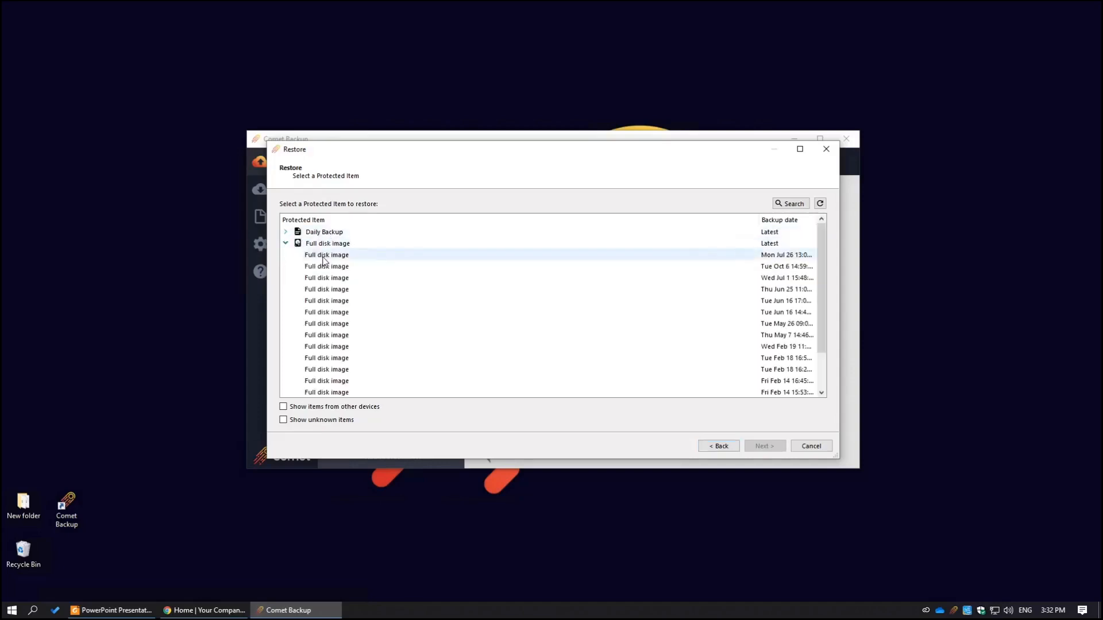
left_click(286, 244)
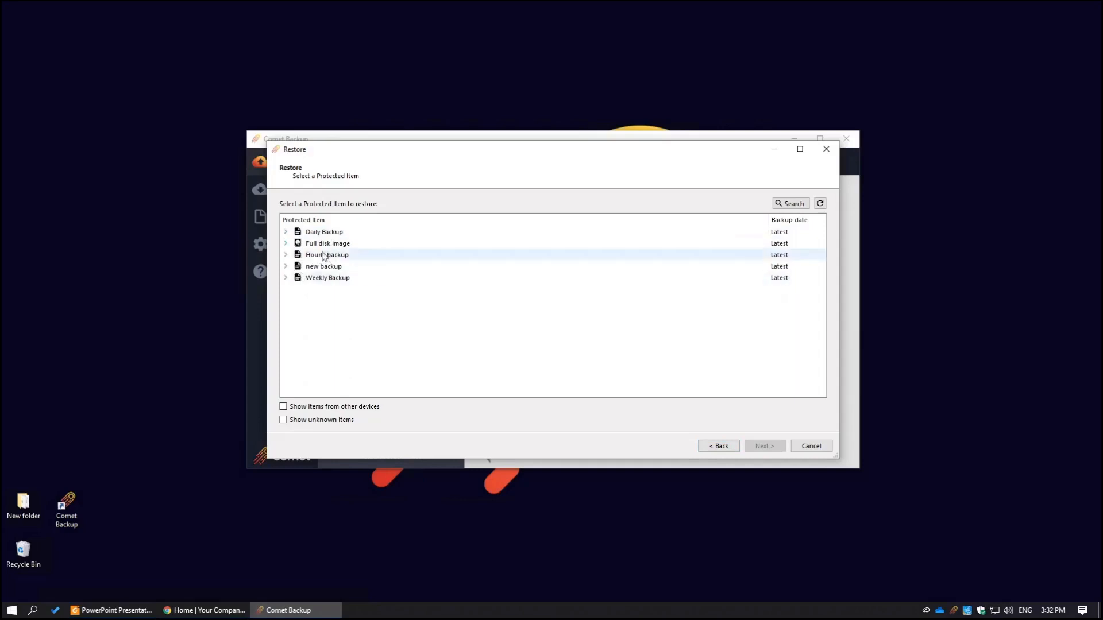
left_click(286, 255)
left_click(326, 266)
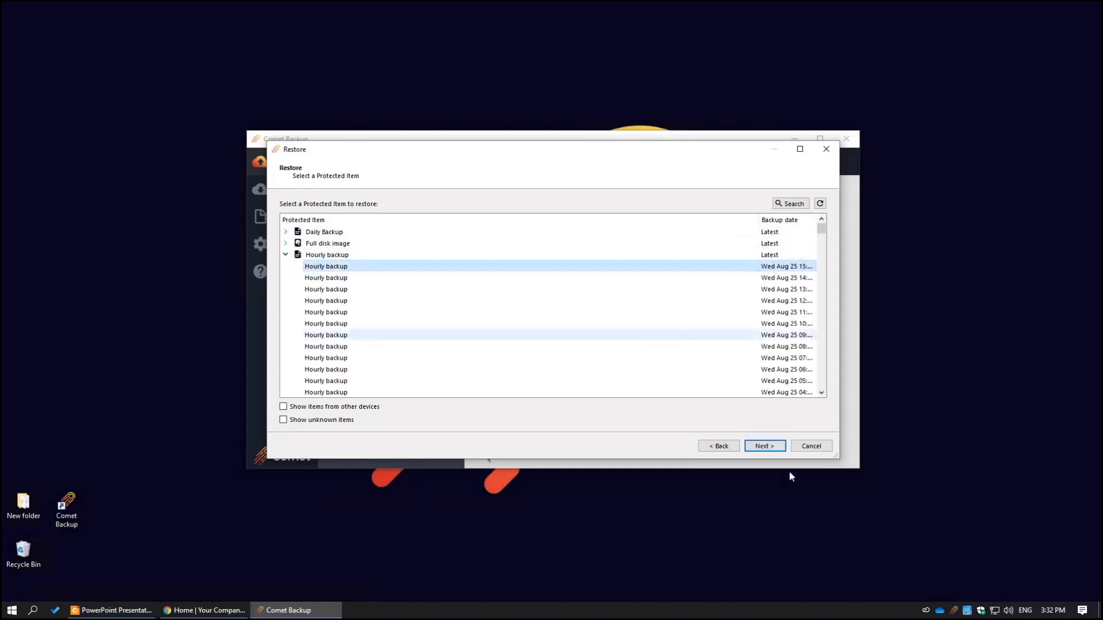
left_click(764, 446)
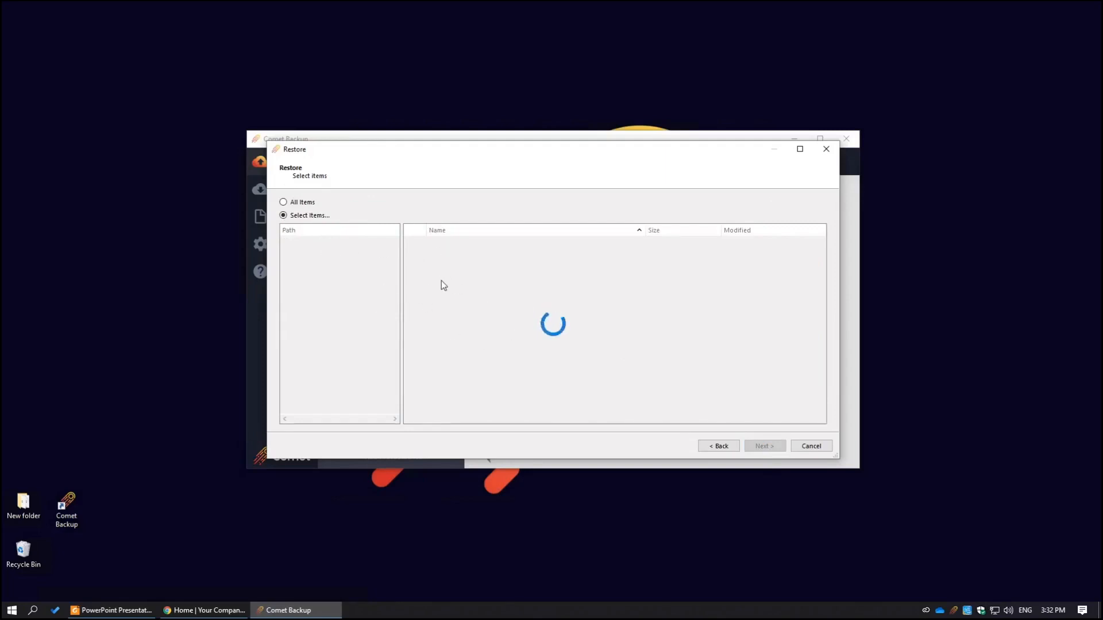
View the files in the Hourly backup's Logs folder, and choose to restore all items instead of selected ones.
left_click(285, 242)
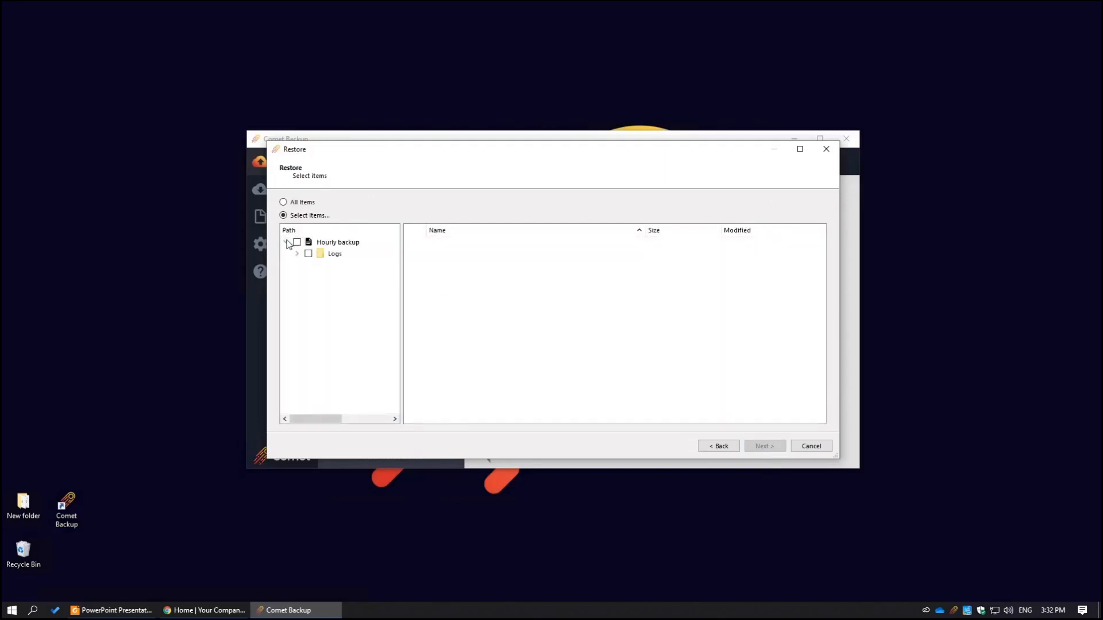
left_click(308, 254)
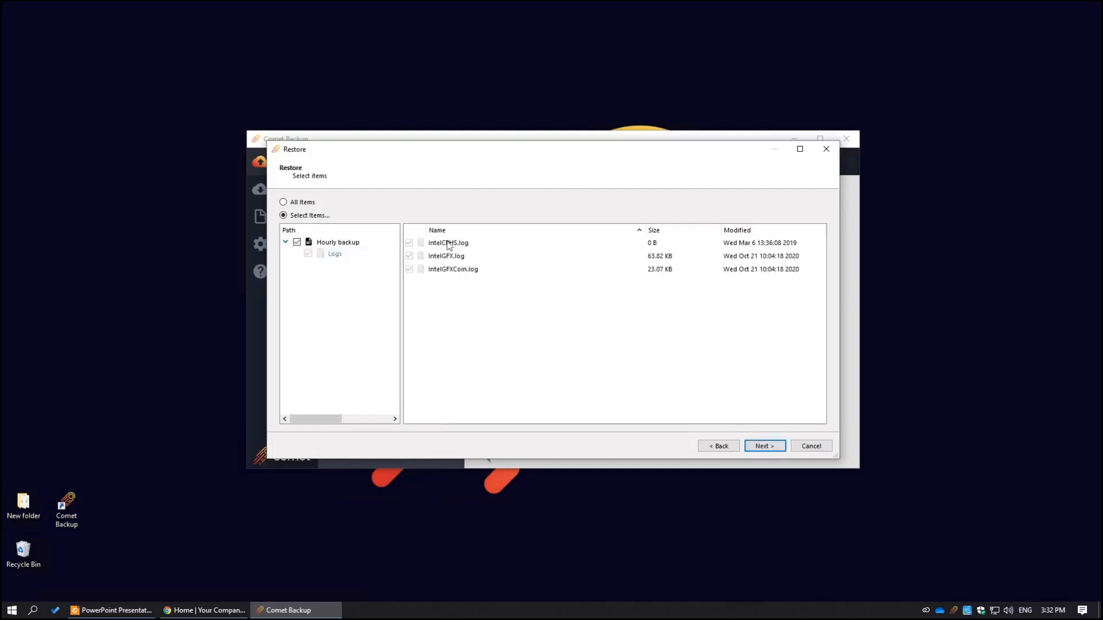
left_click(297, 244)
left_click(295, 203)
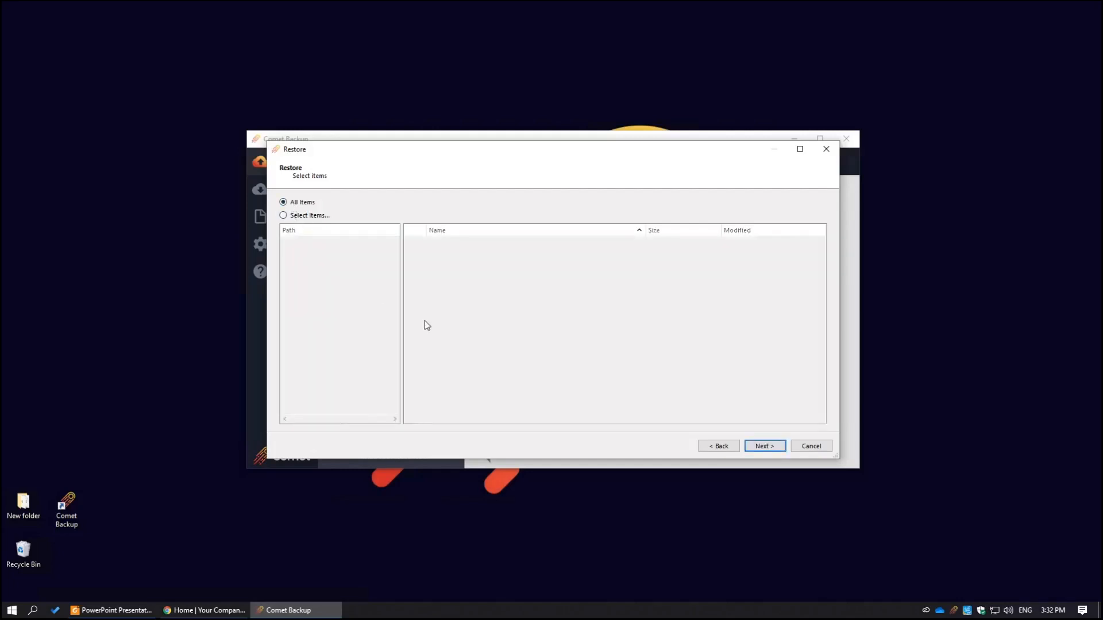
left_click(754, 446)
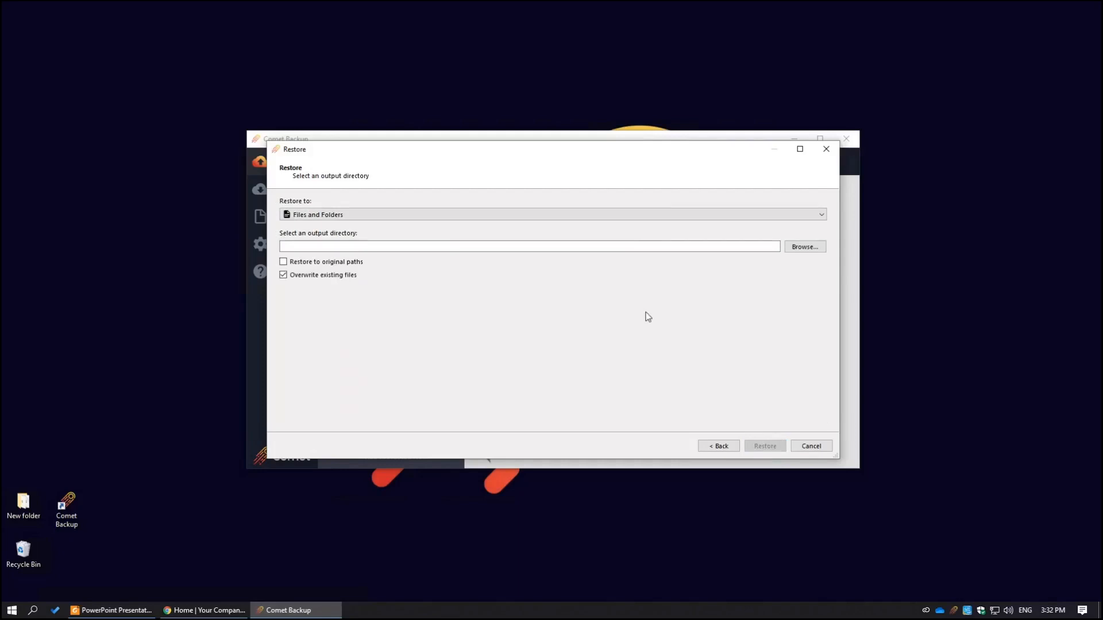
Compare the Compressed archive and Files and Folders restore destinations, view the output folder browser, and cancel the restore.
left_click(435, 212)
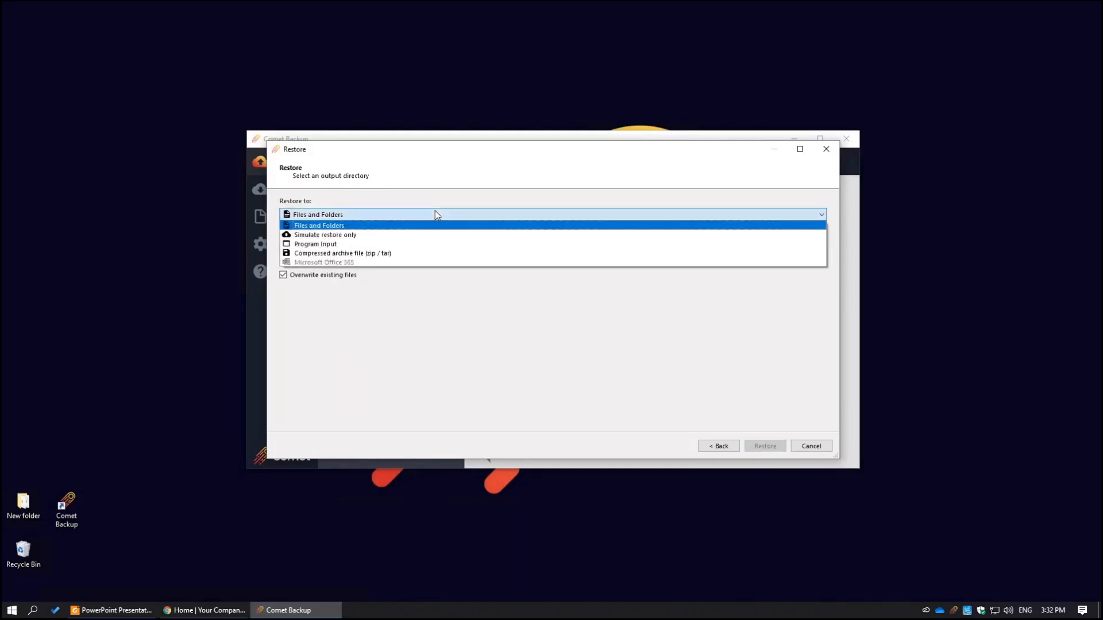
left_click(458, 255)
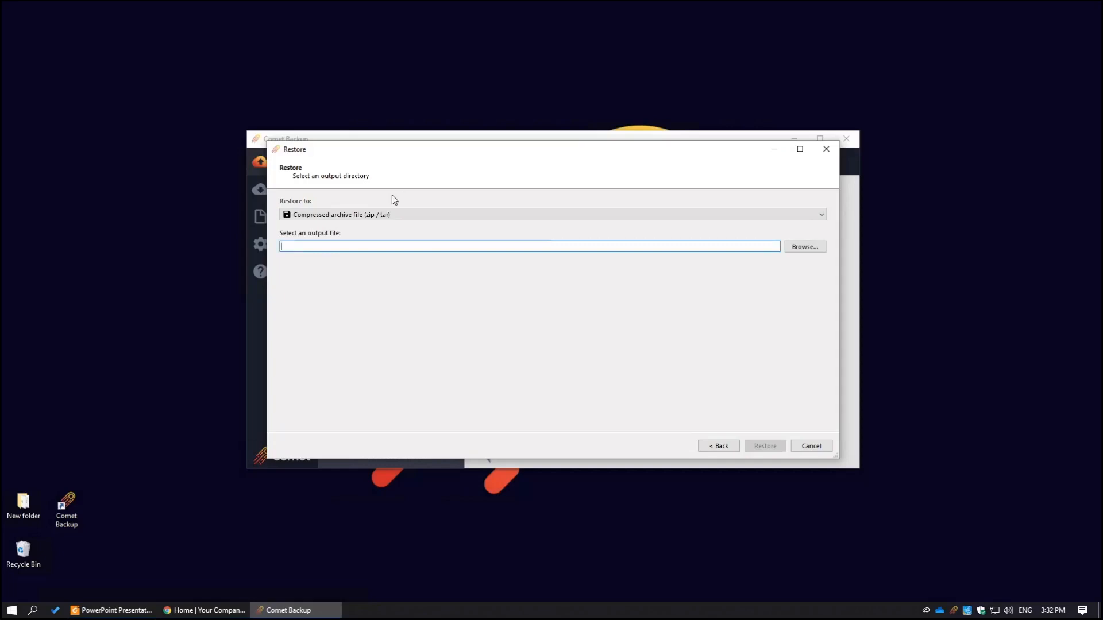
left_click(386, 215)
left_click(351, 225)
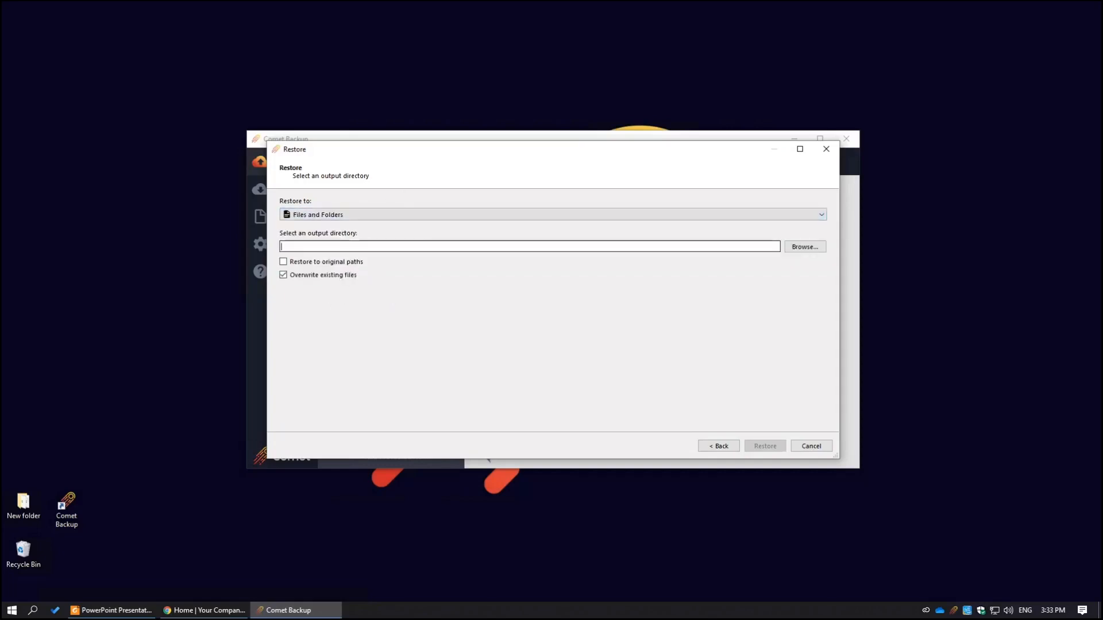
left_click(805, 246)
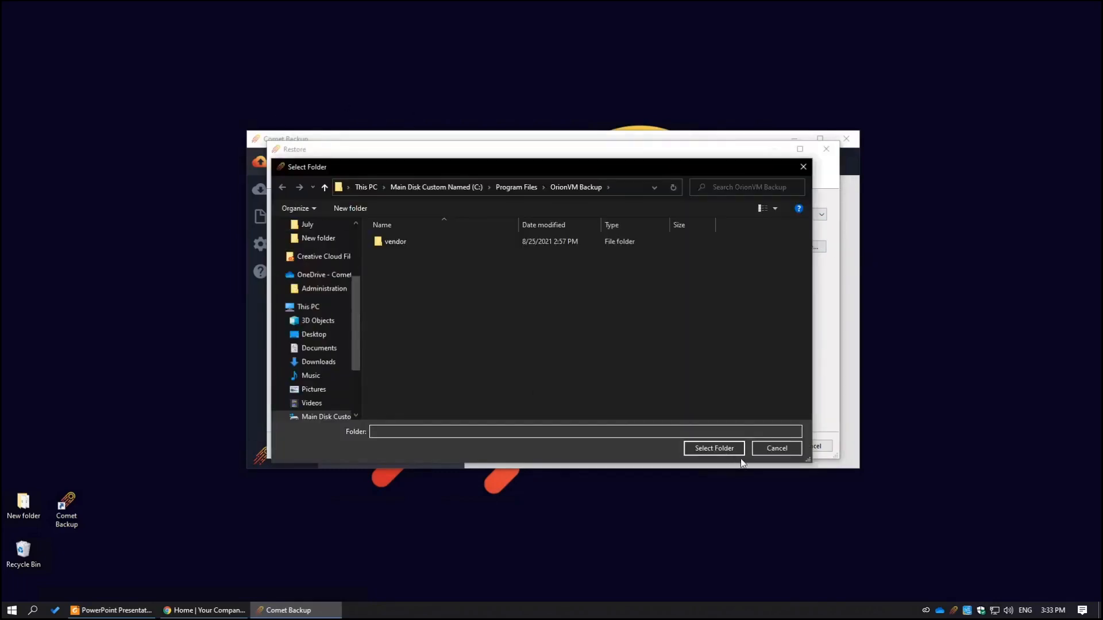
left_click(763, 445)
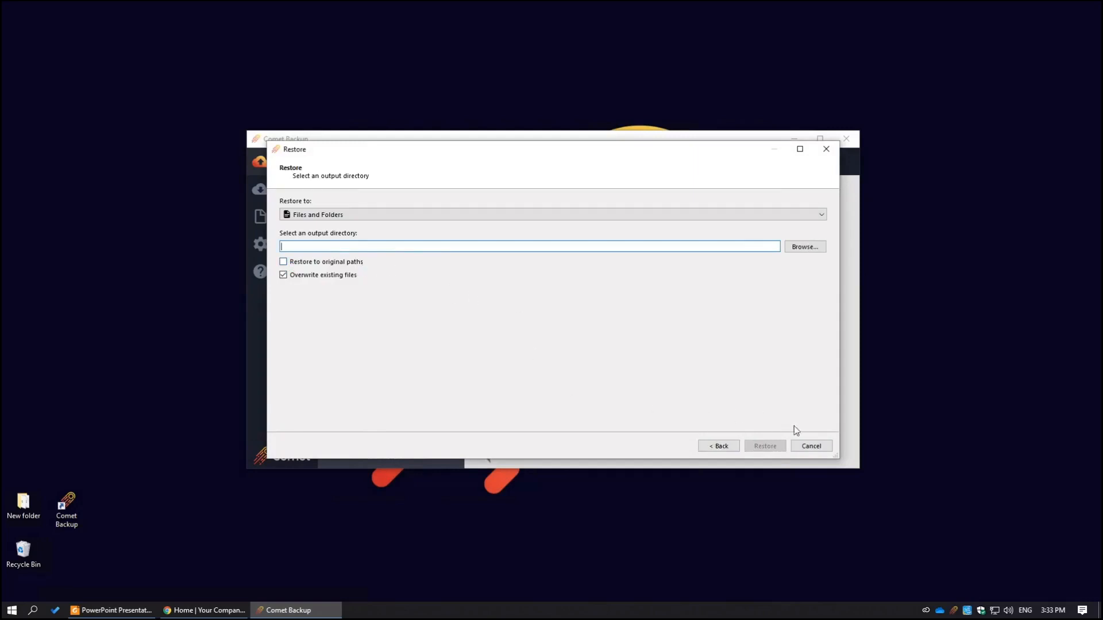
left_click(811, 446)
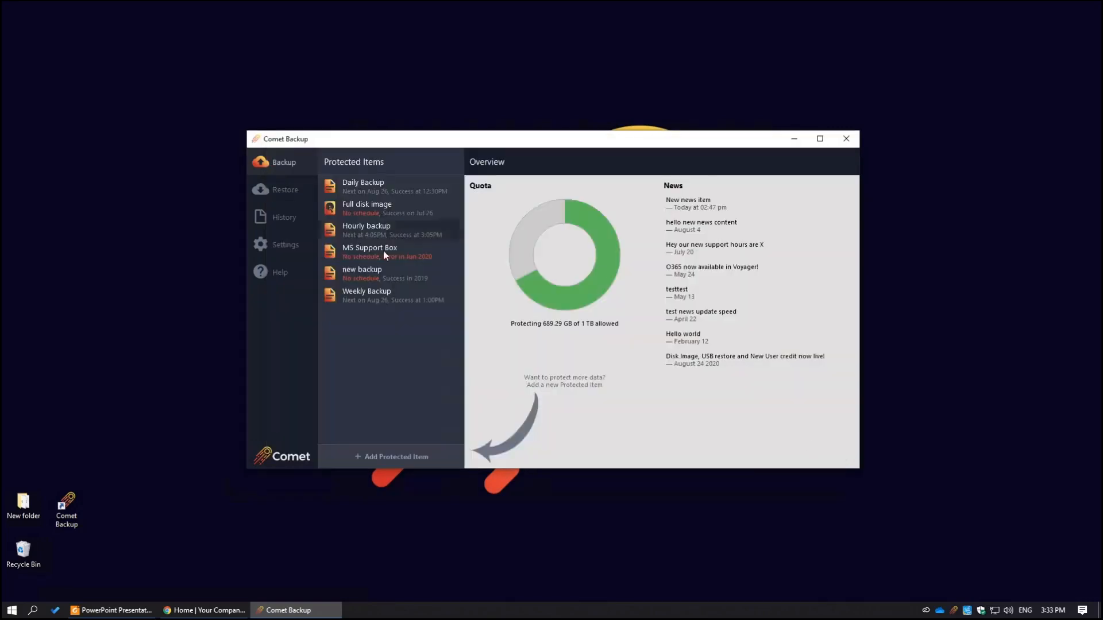
Open the job history and view the full report of the most recent Hourly backup job in an enlarged window.
left_click(296, 218)
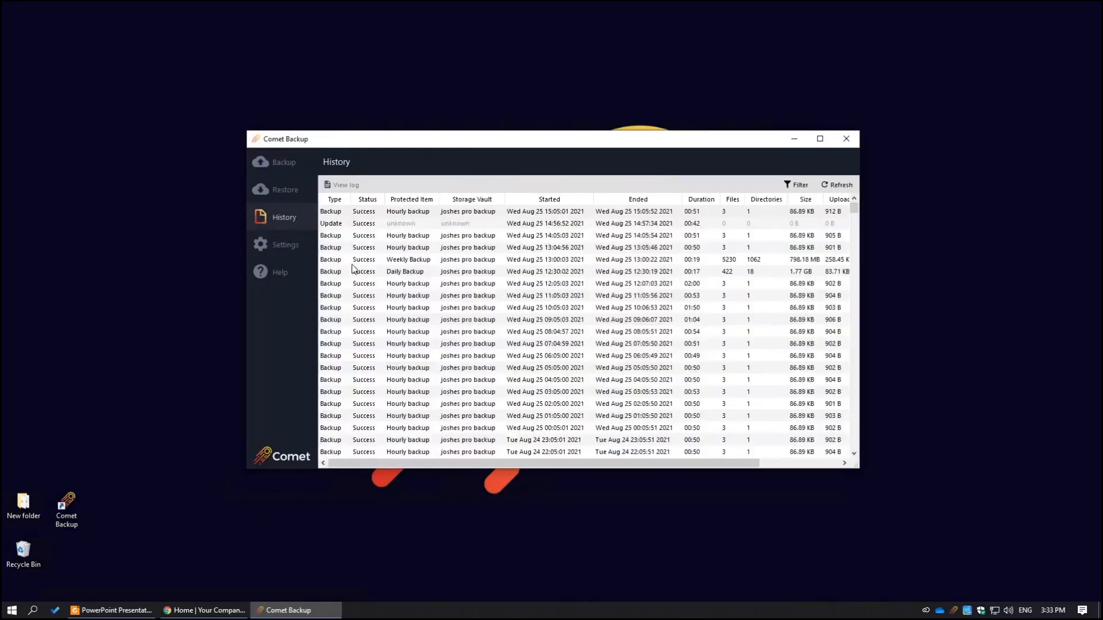
left_click(461, 279)
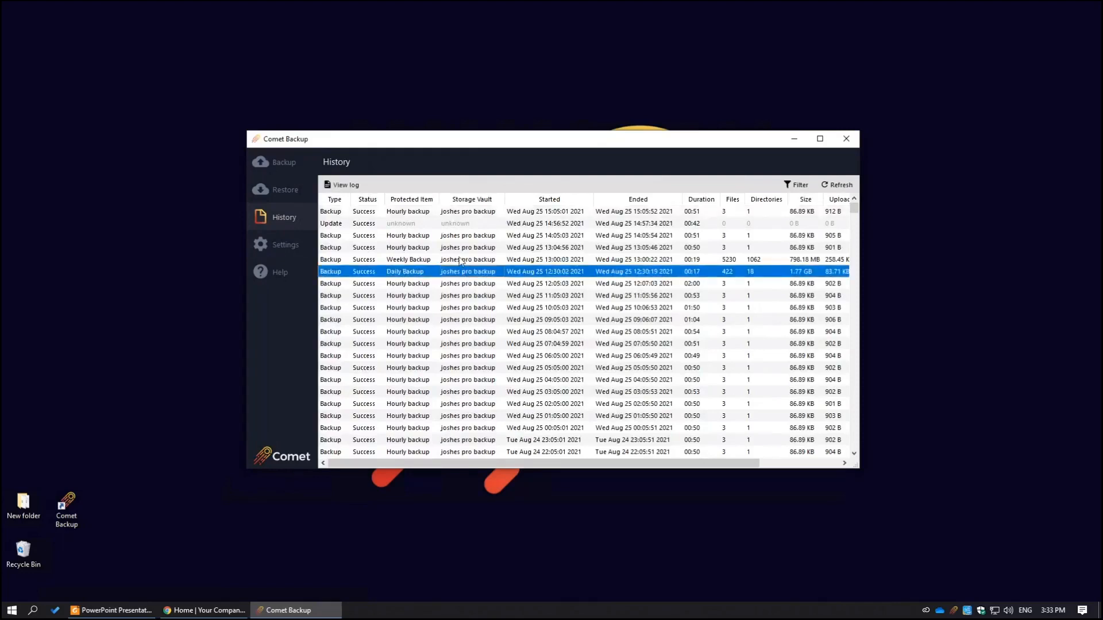
left_click(461, 259)
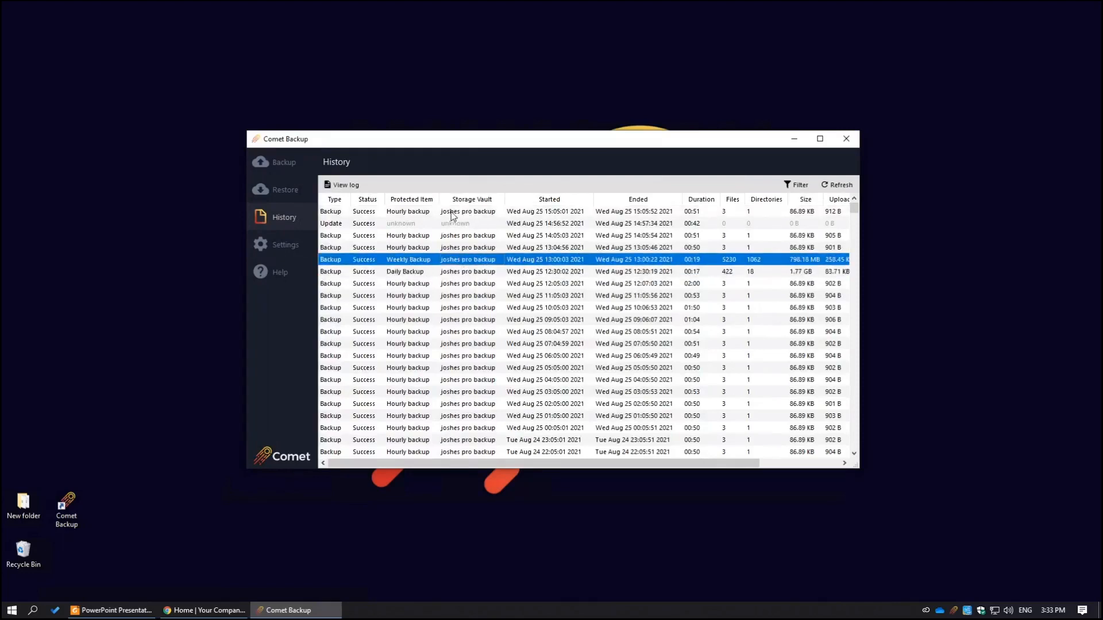
left_click(452, 214)
double_click(452, 214)
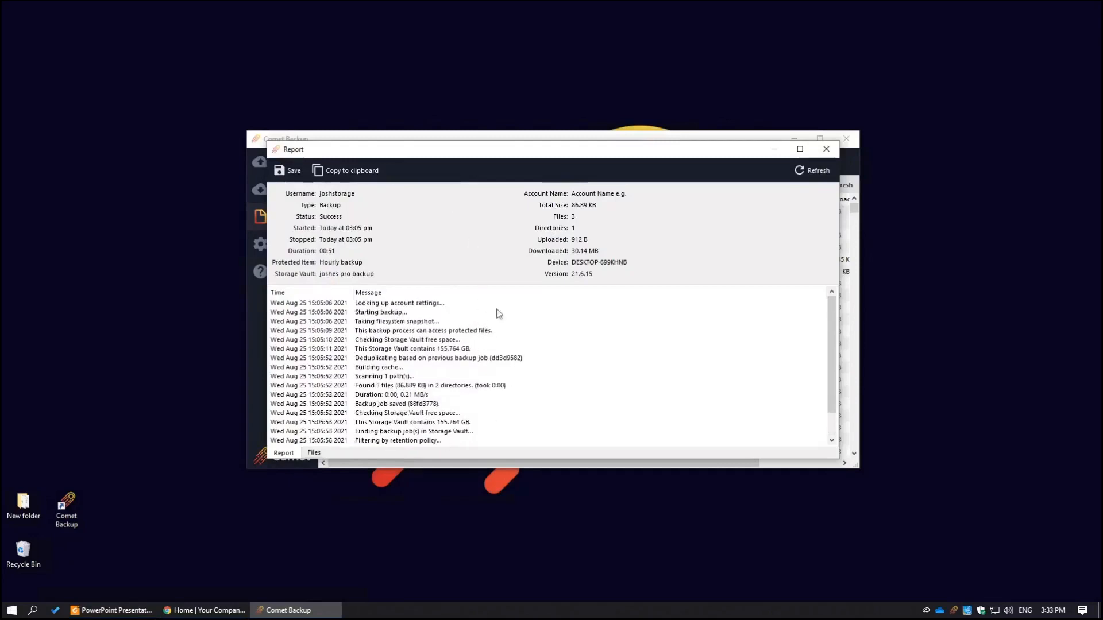
left_click_drag(436, 459, 419, 511)
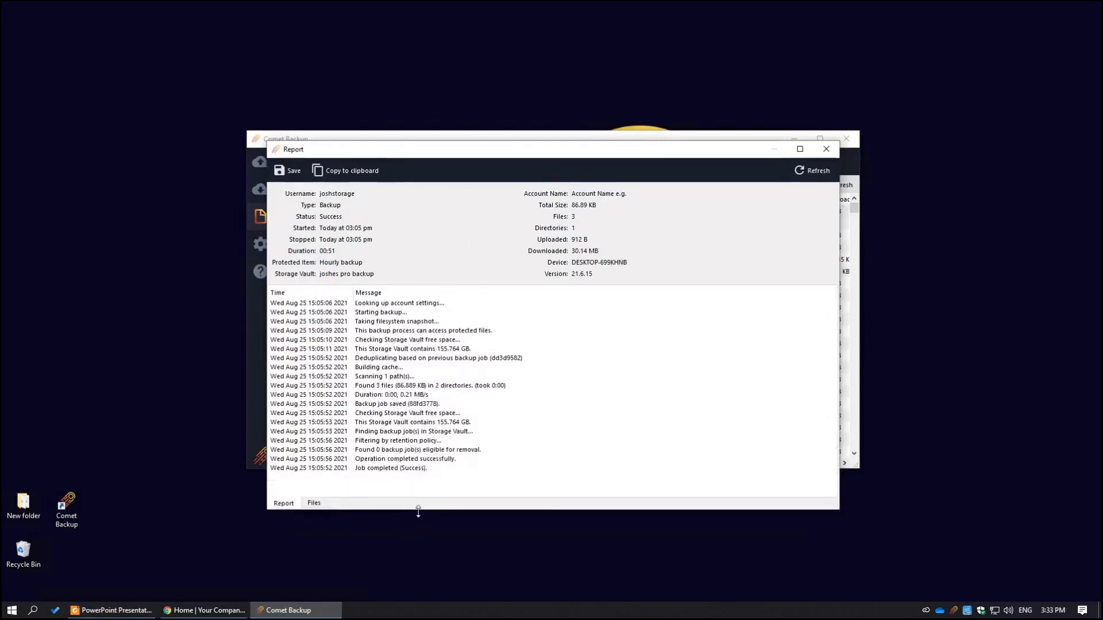
Inspect the backed-up files in the Logs folder from the Hourly backup job's report, and close the report.
left_click(322, 506)
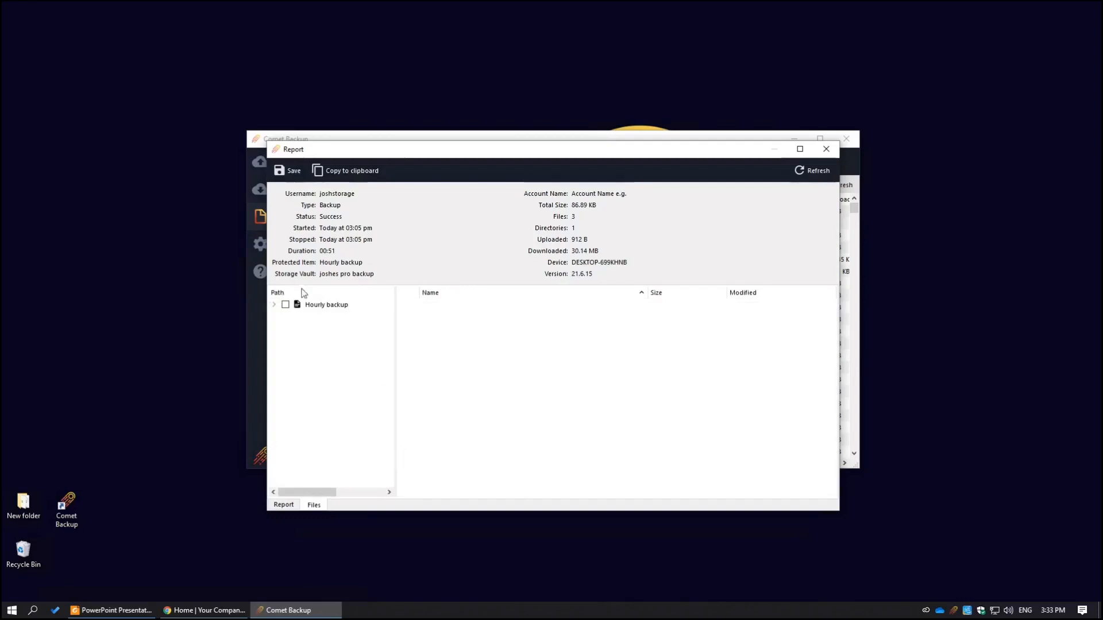
left_click(275, 306)
left_click(296, 316)
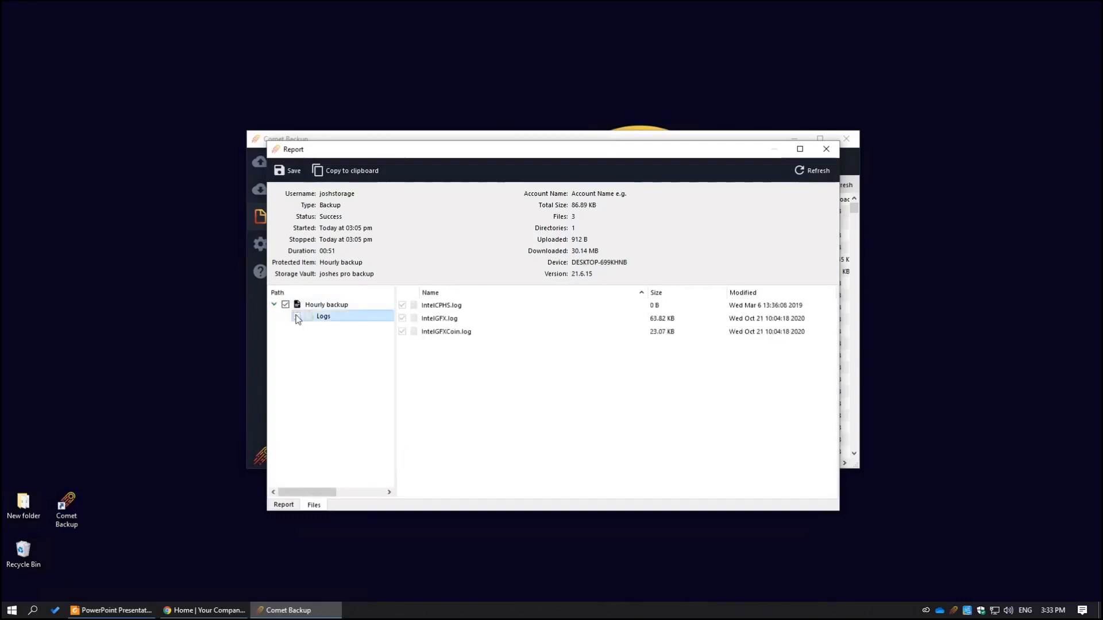
left_click(274, 304)
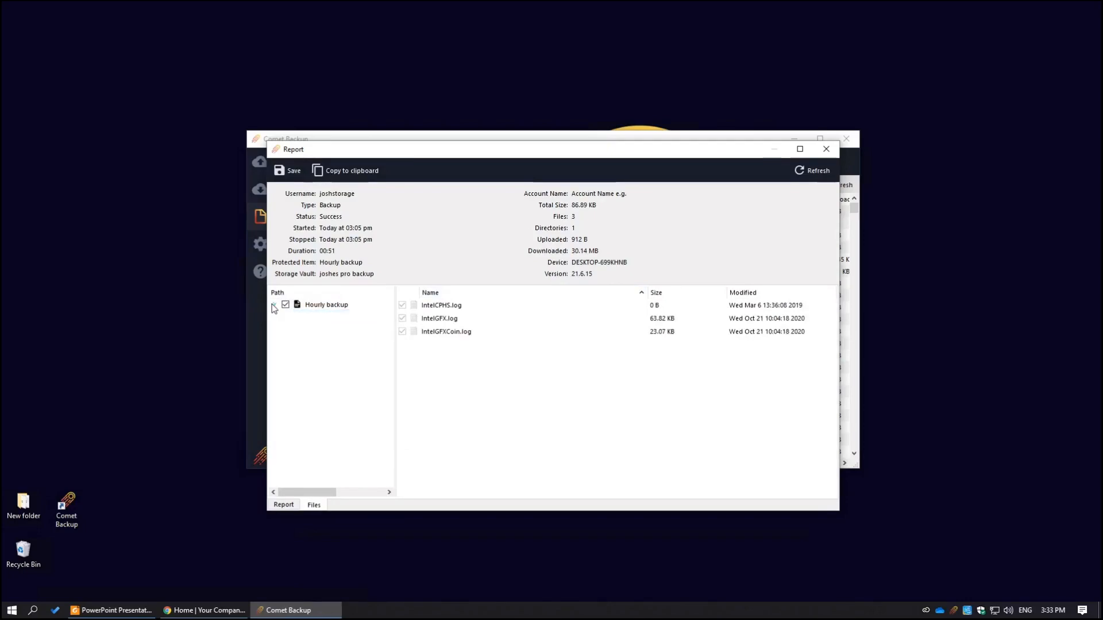
left_click(826, 150)
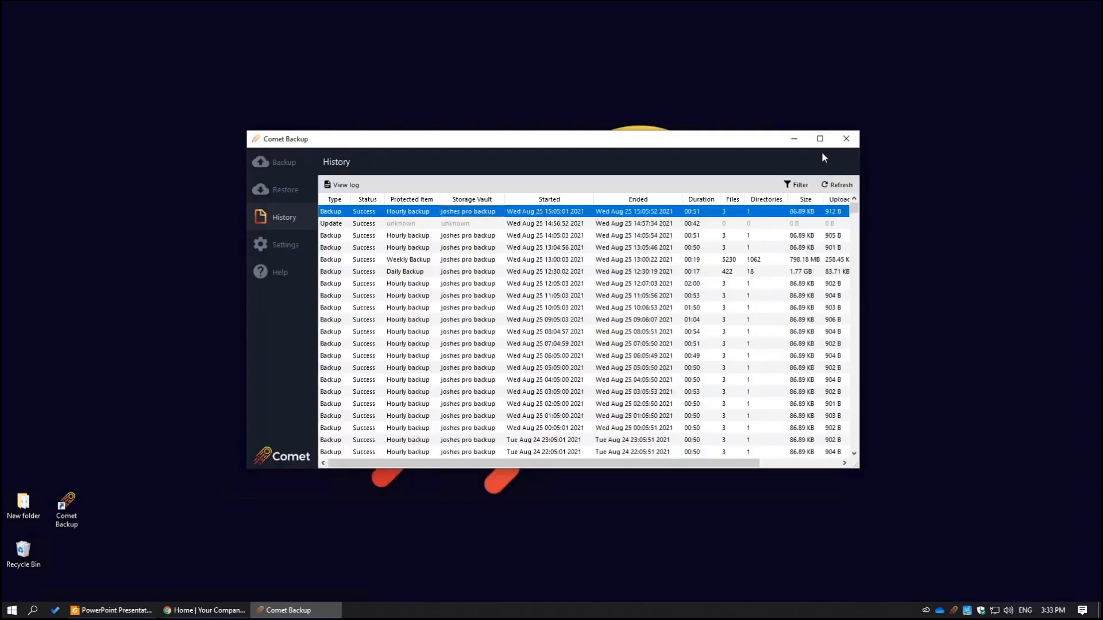
Open the client's settings and view the account's connection details and preferences.
left_click(282, 247)
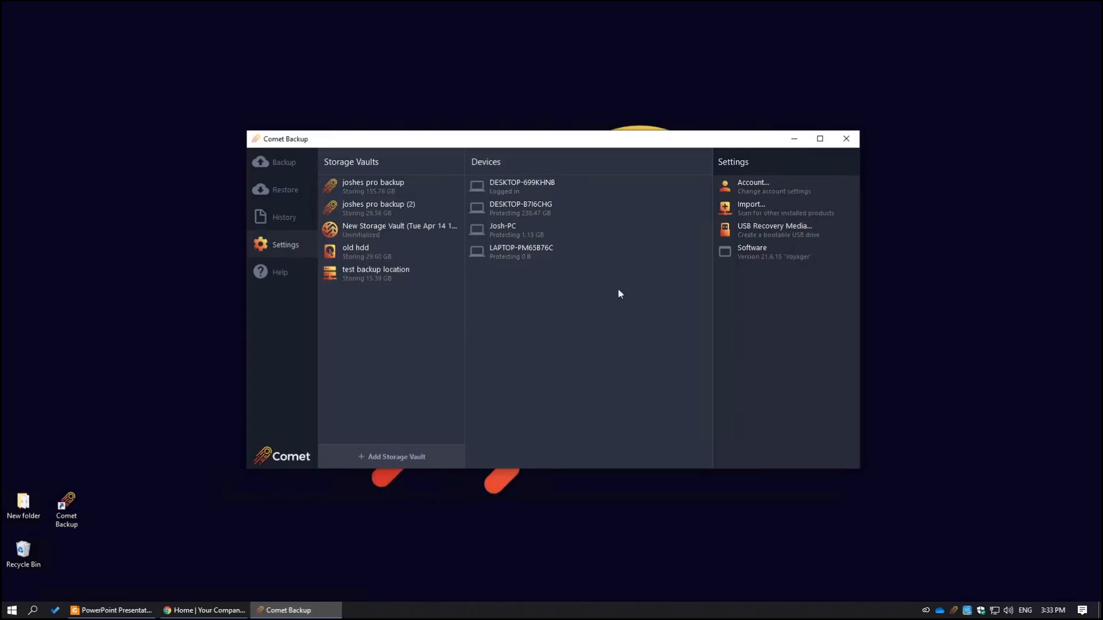
left_click(779, 185)
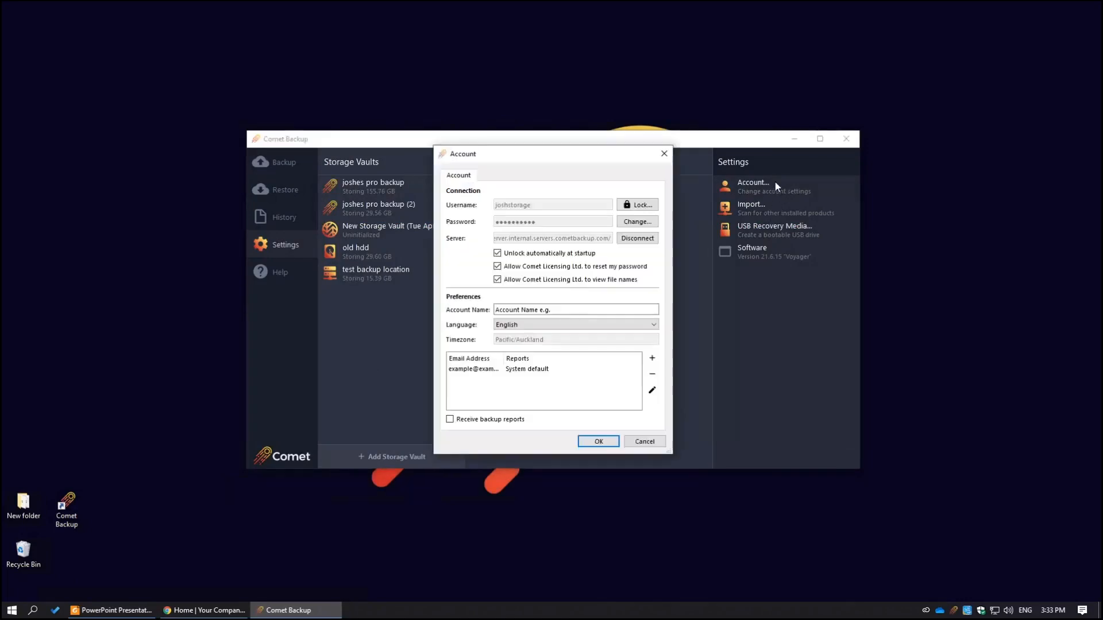